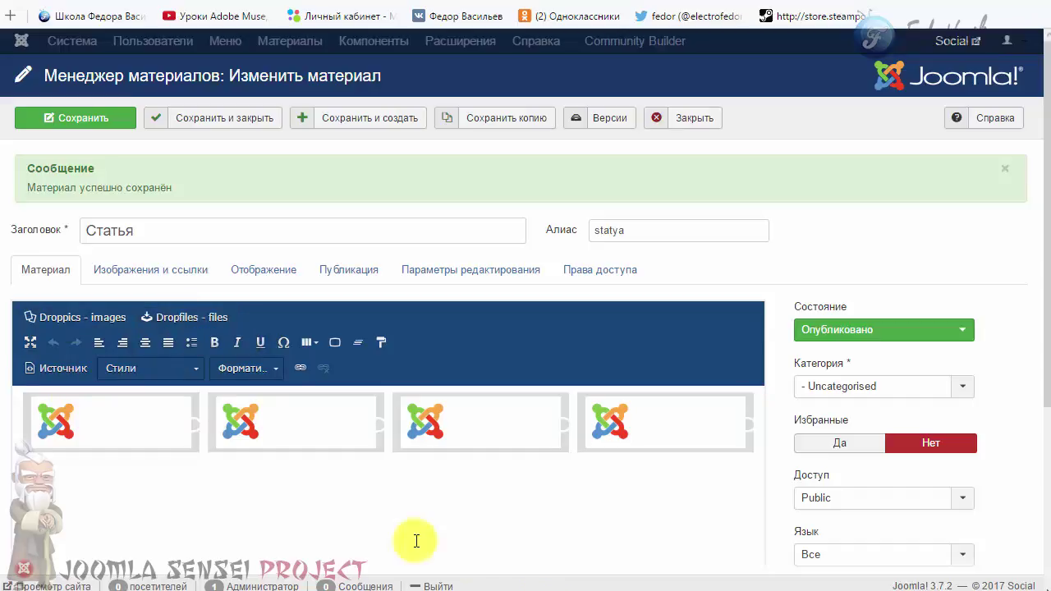
Examine the four Joomla logo columns of the article in the editor and on the published page
left_click(499, 427)
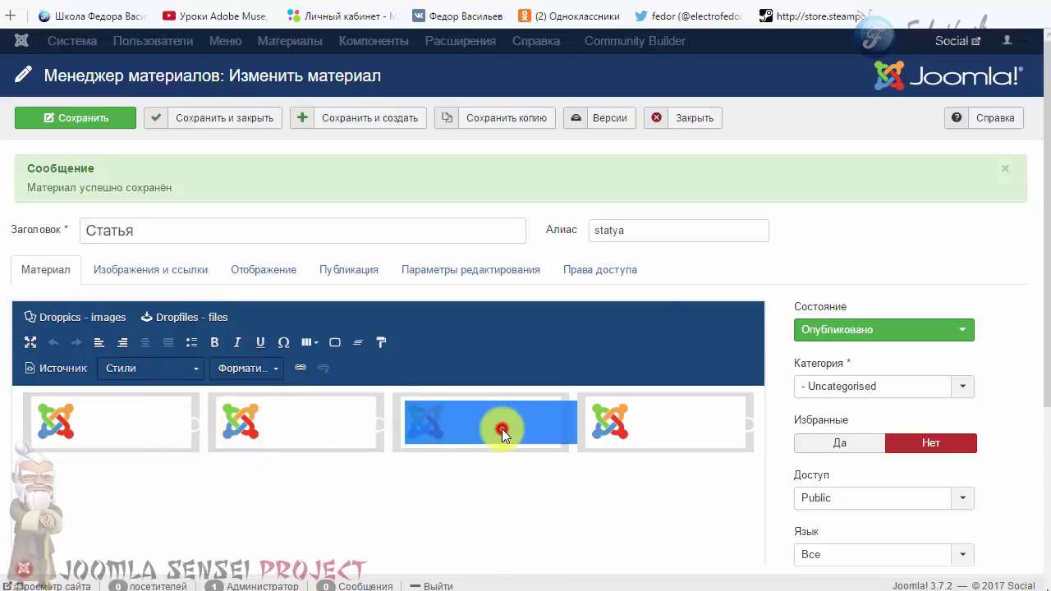
left_click(662, 426)
left_click(239, 423)
left_click(131, 422)
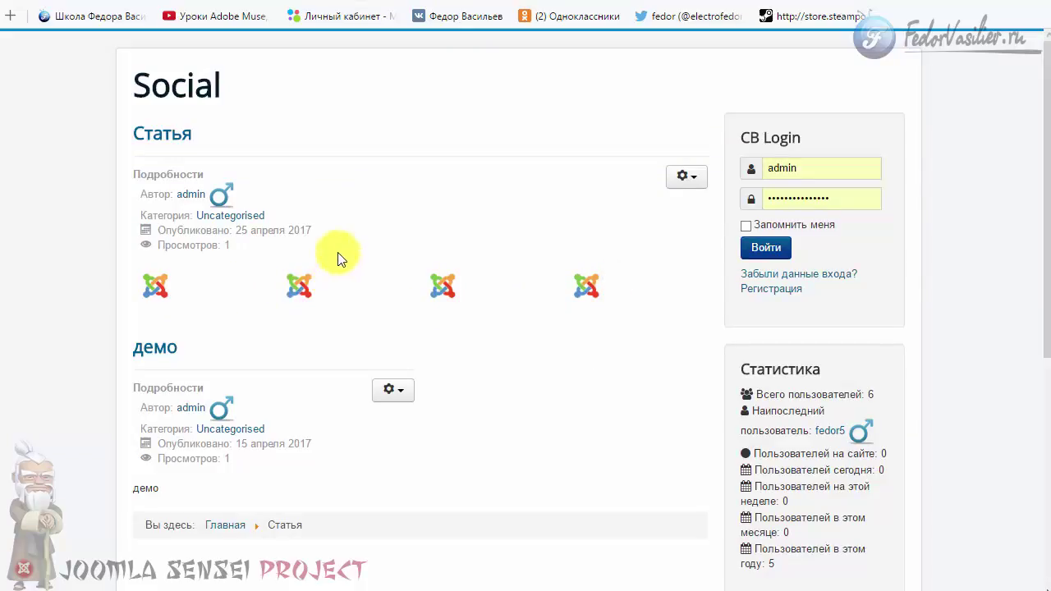
left_click(437, 1)
Delete all content from the article body and check its HTML source
scroll(375, 452, "down", 1)
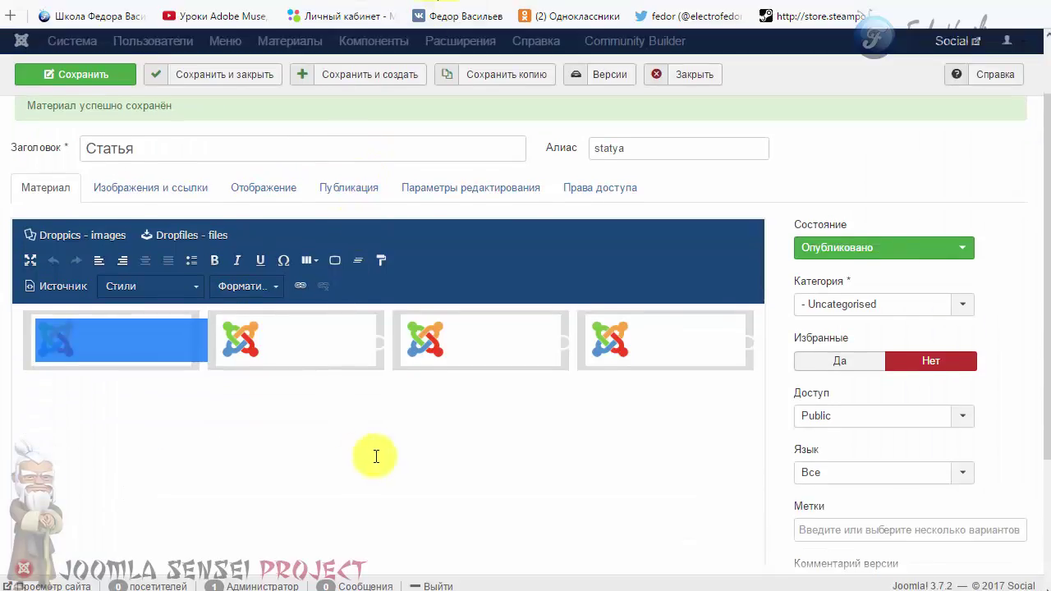
left_click(567, 421)
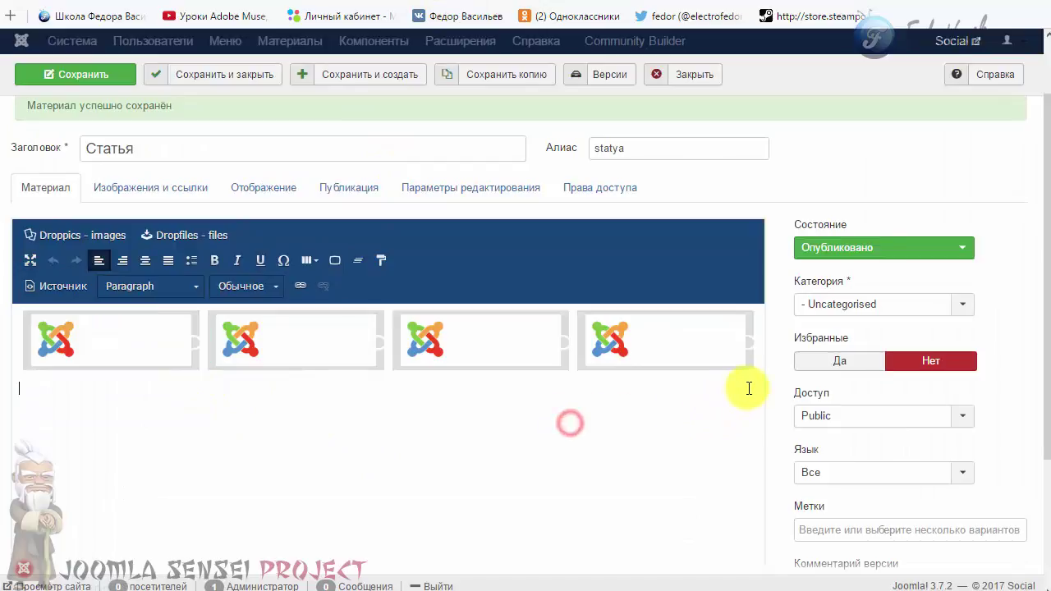
key("ctrl+a")
key("Delete")
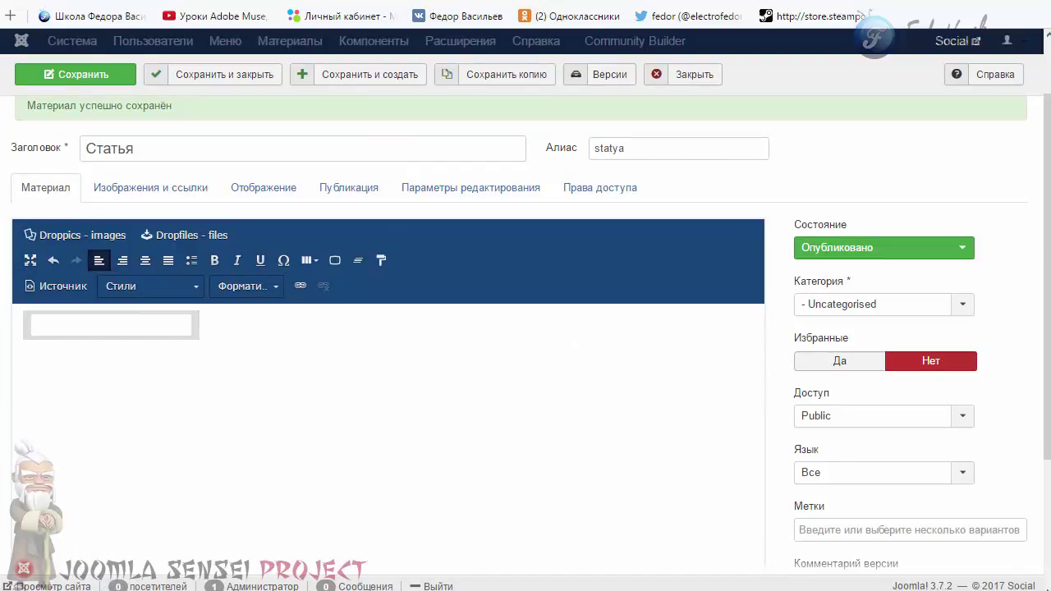
left_click(34, 287)
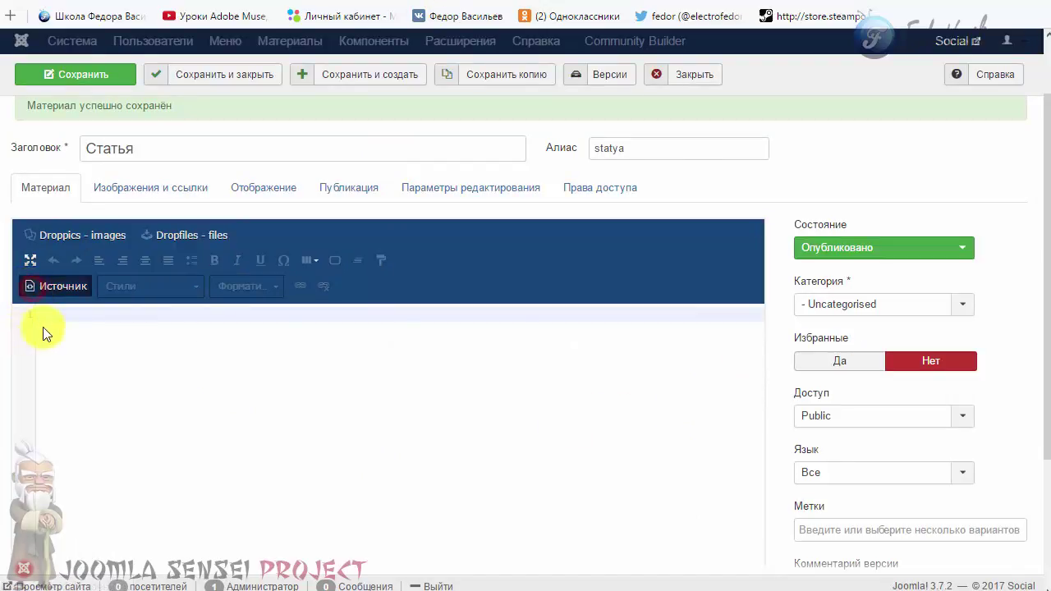
left_click(52, 289)
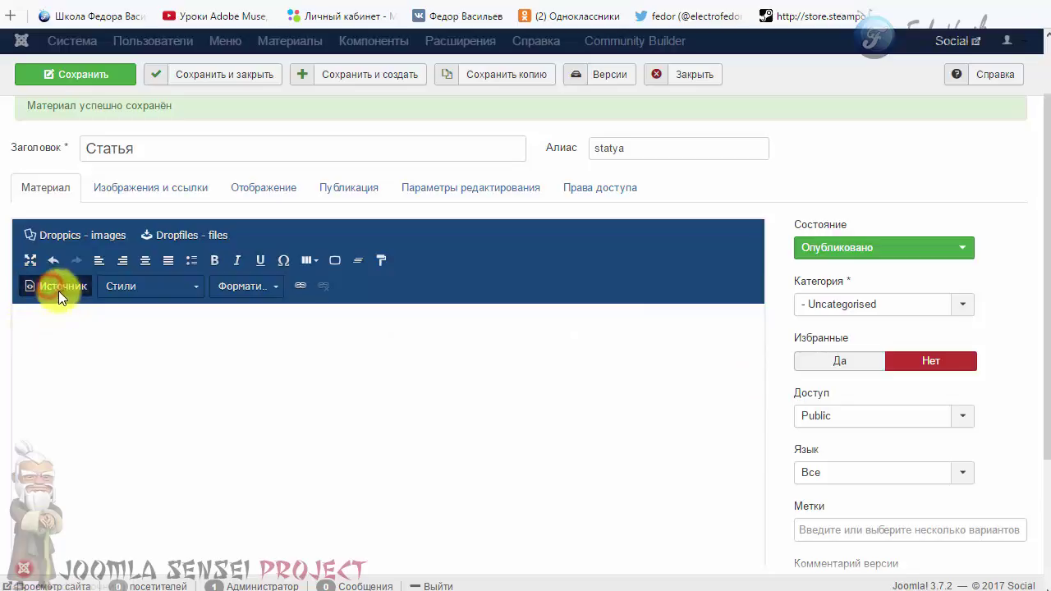
Insert a three-column layout with placeholder text into the empty article and save the article
left_click(315, 259)
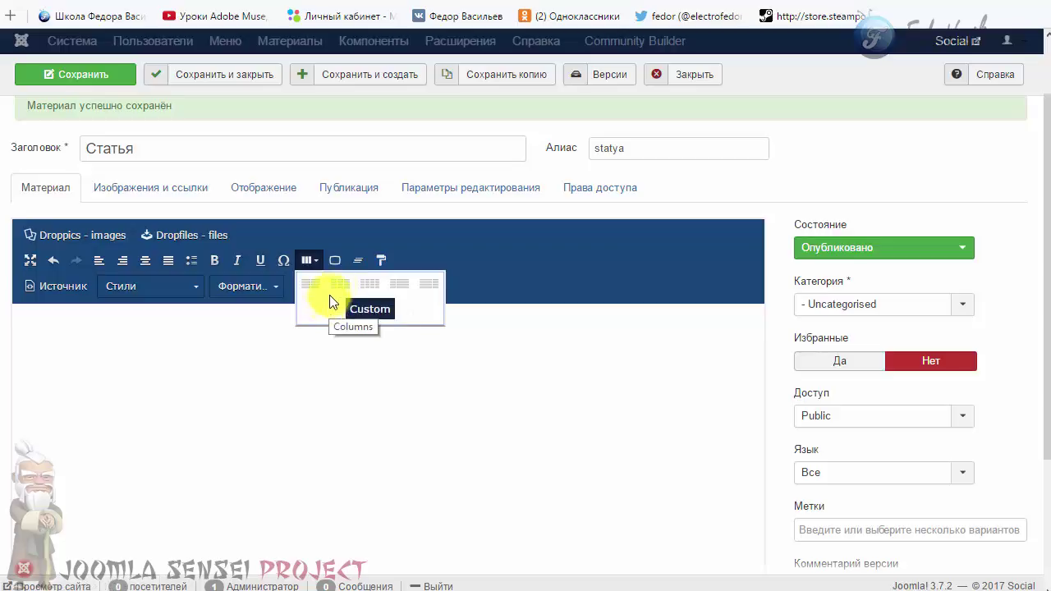
left_click(339, 287)
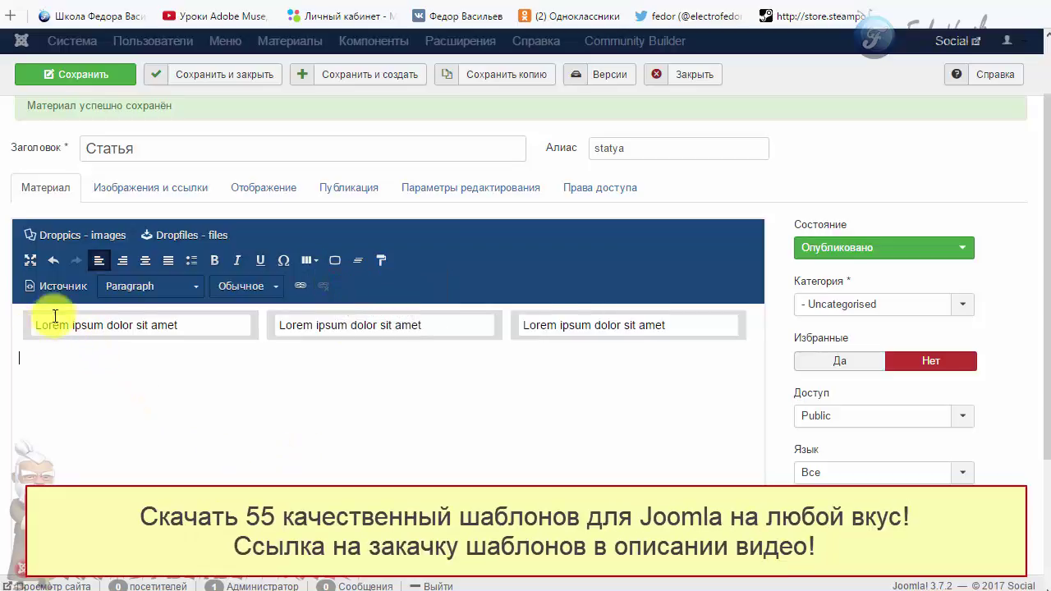
scroll(581, 321, "down", 1)
scroll(581, 321, "down", 3)
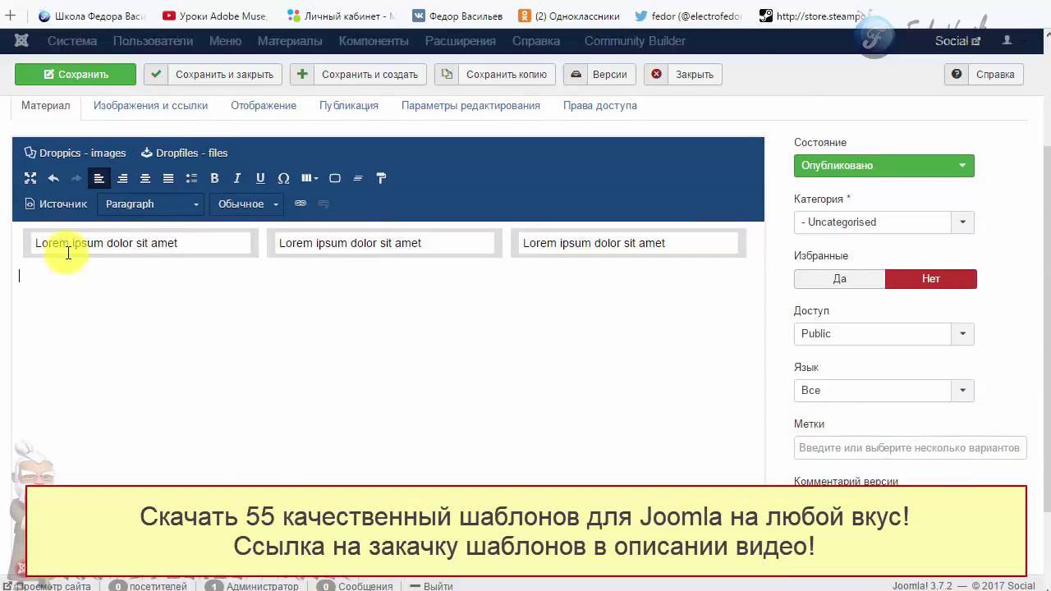
left_click_drag(187, 243, 43, 240)
left_click(379, 318)
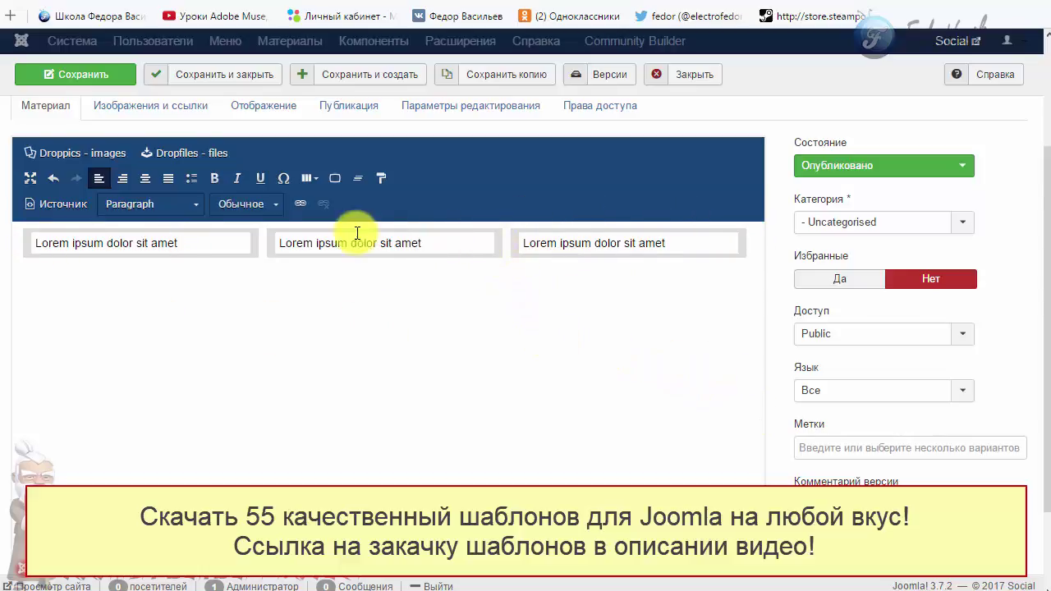
key("ctrl+s")
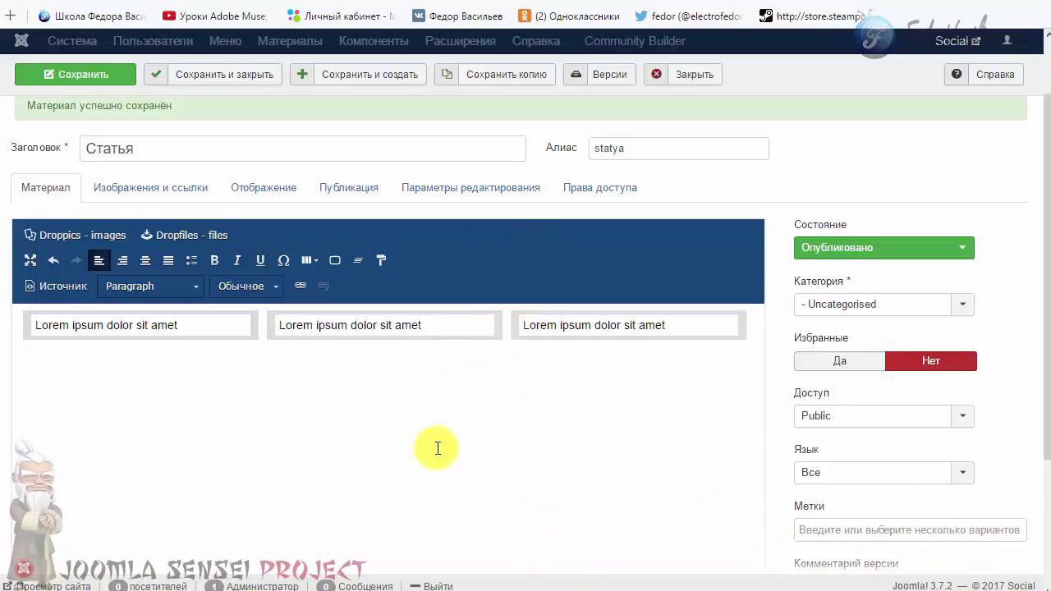
left_click(72, 75)
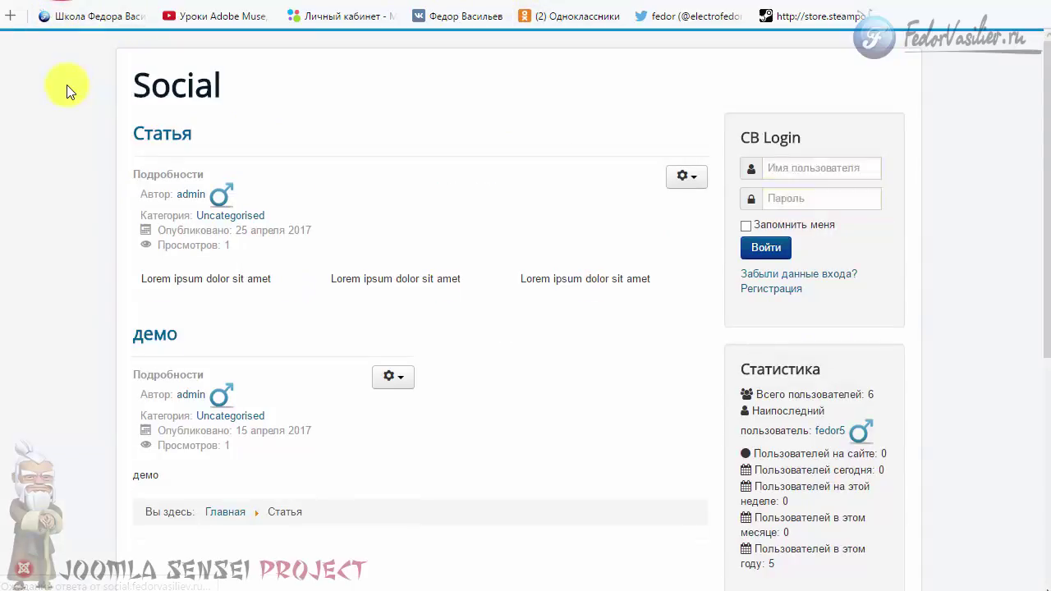
Examine the three placeholder text columns on the published page and return to the article editor
left_click_drag(270, 278, 141, 278)
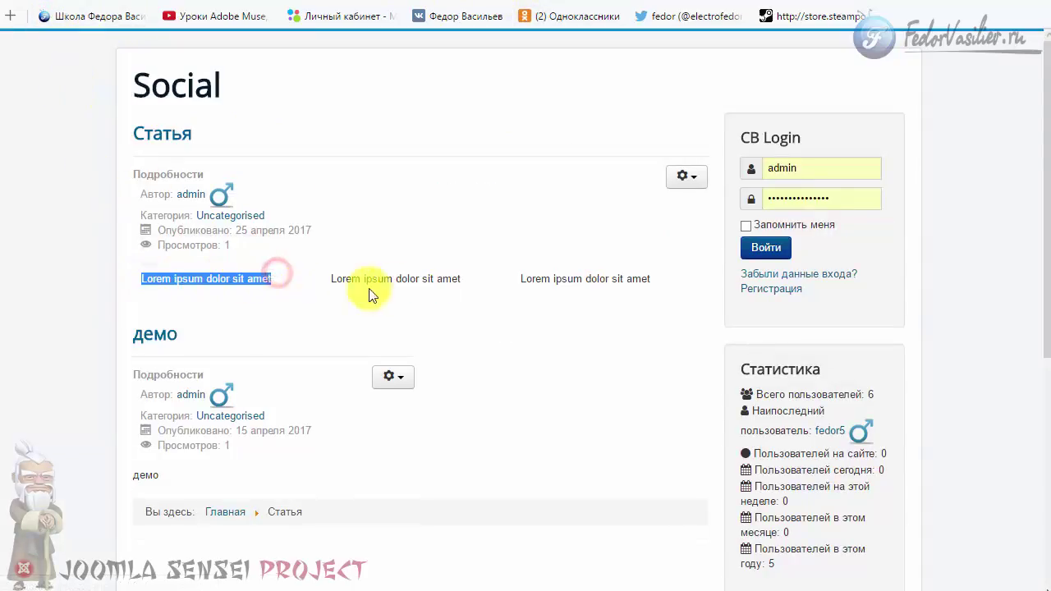
left_click_drag(464, 279, 334, 280)
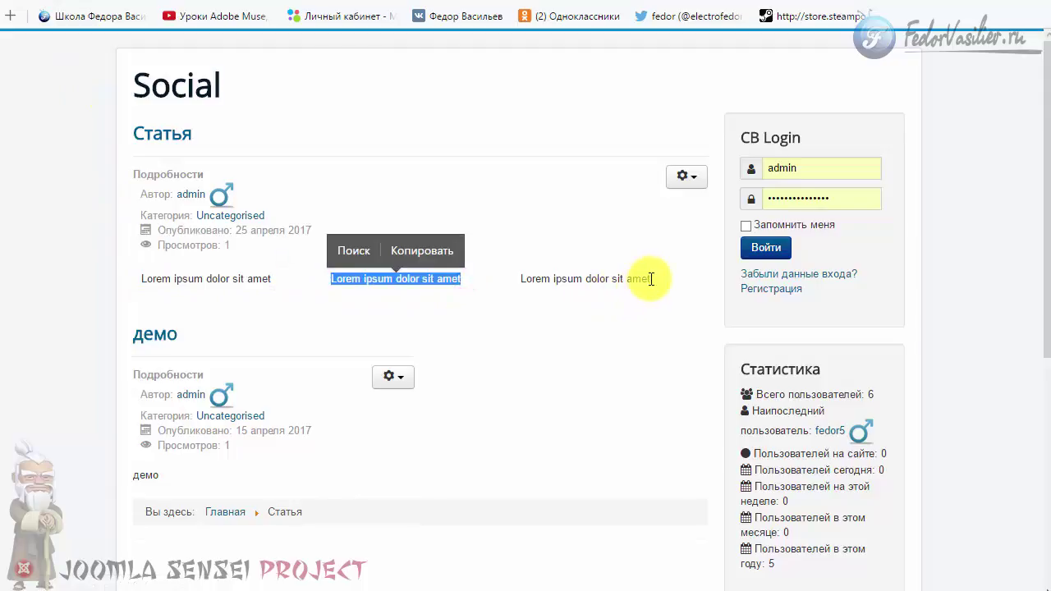
left_click_drag(654, 278, 549, 278)
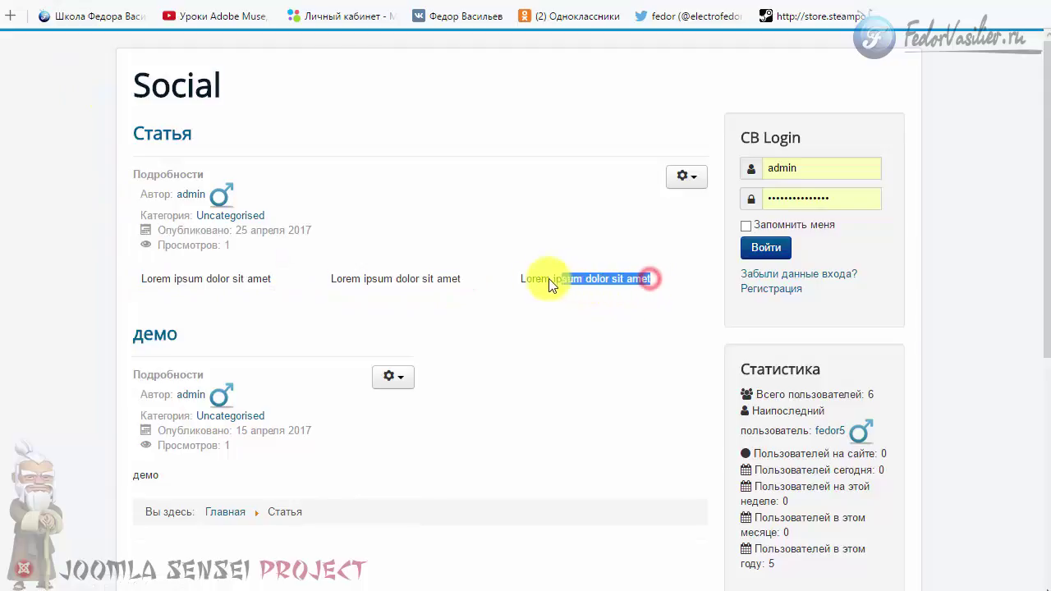
left_click(315, 282)
left_click(430, 2)
Replace the placeholder text in the first column with the image images/powered_by.png
scroll(445, 285, "down", 2)
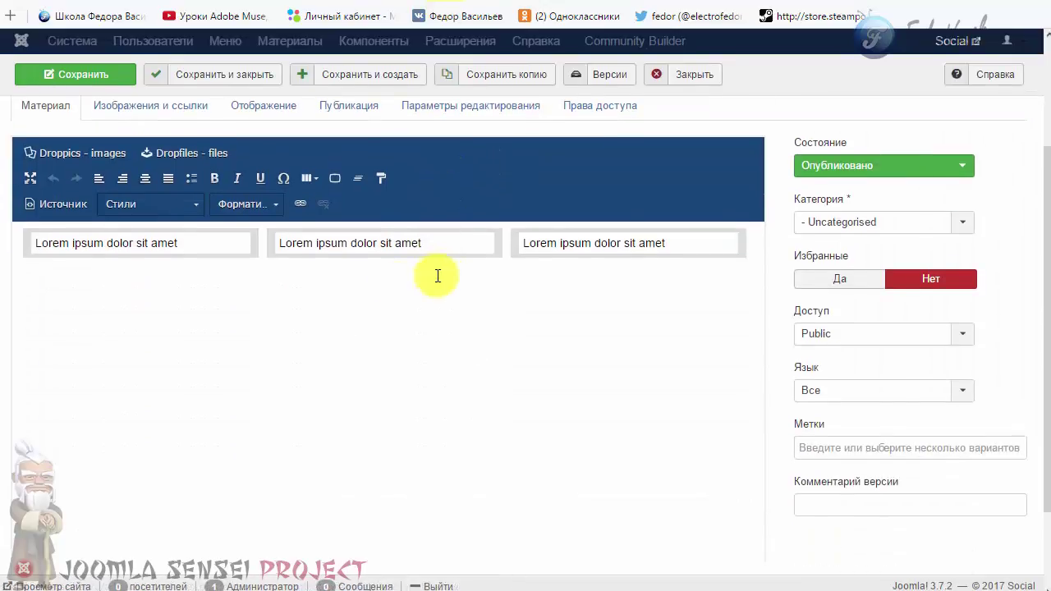
scroll(305, 368, "up", 1)
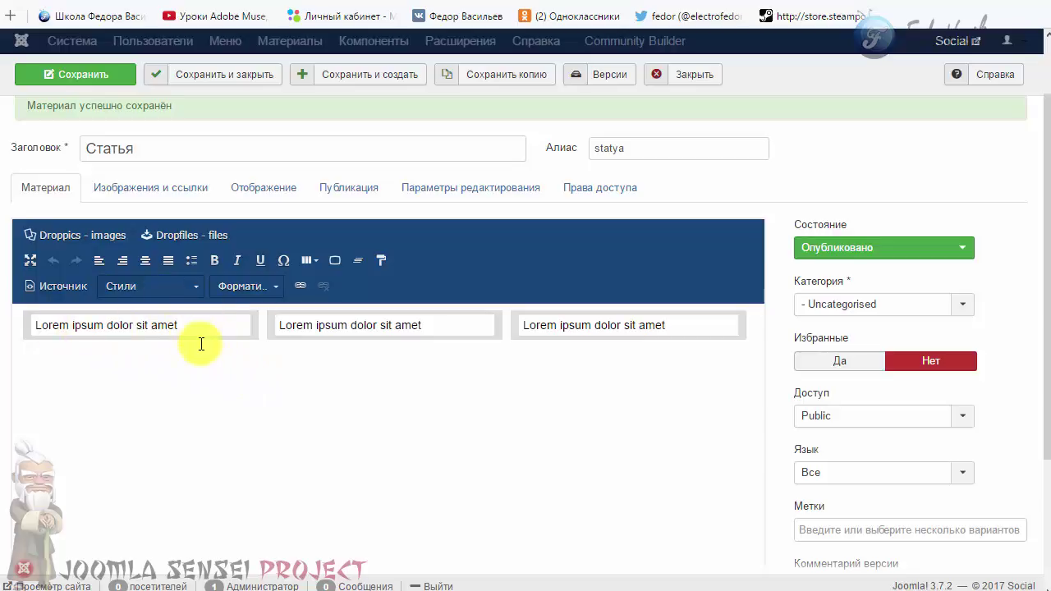
left_click_drag(194, 326, 22, 332)
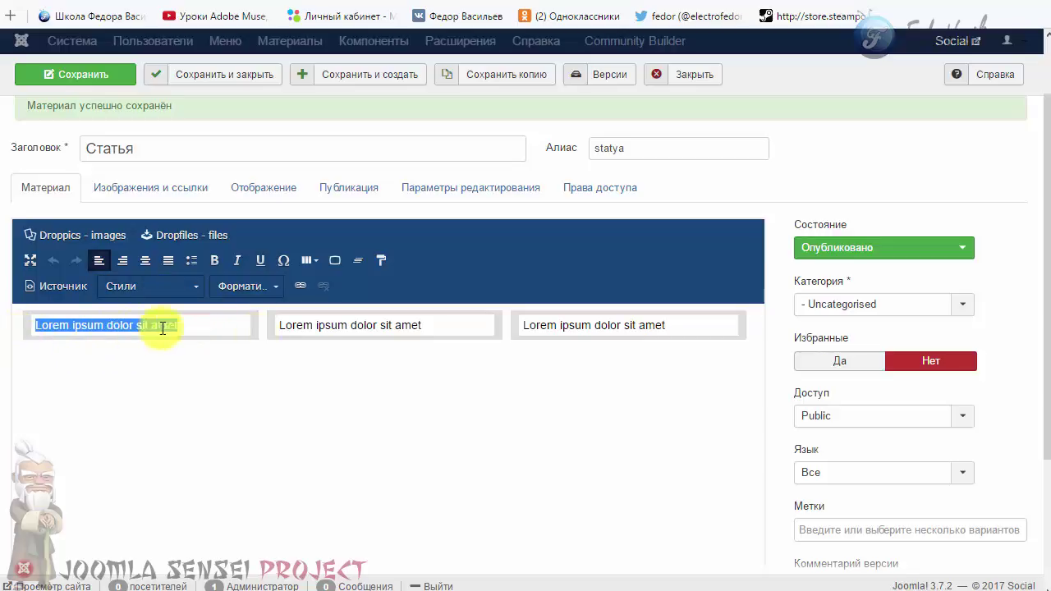
scroll(488, 197, "down", 3)
left_click(370, 526)
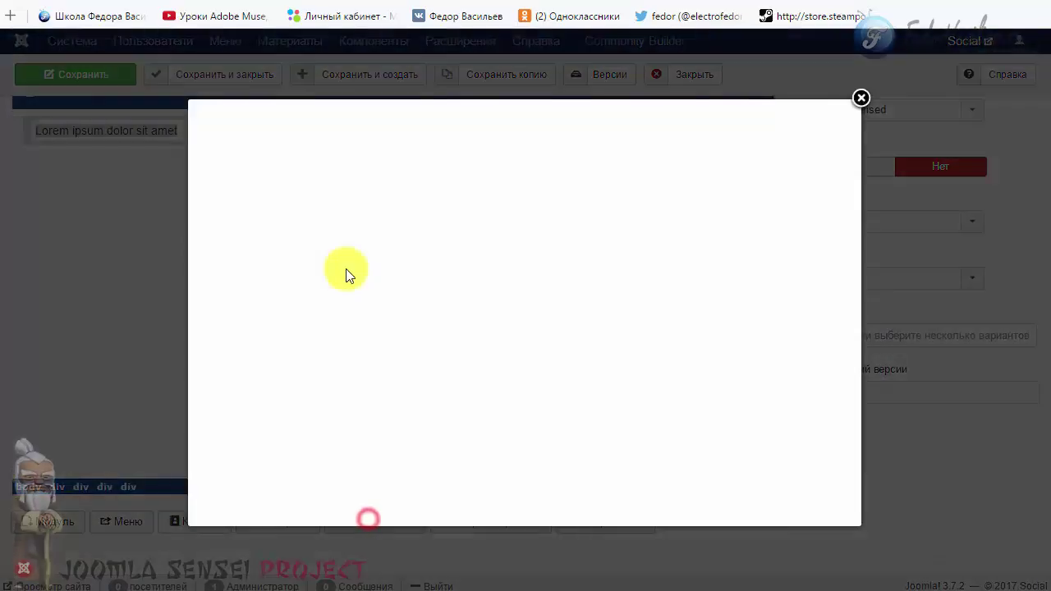
scroll(447, 311, "down", 1)
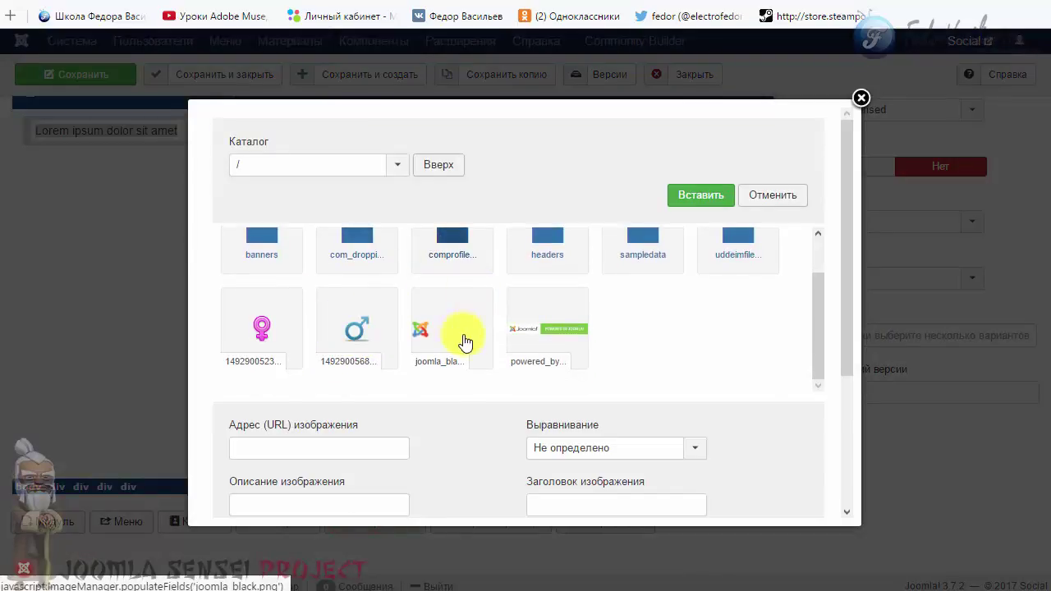
left_click(552, 330)
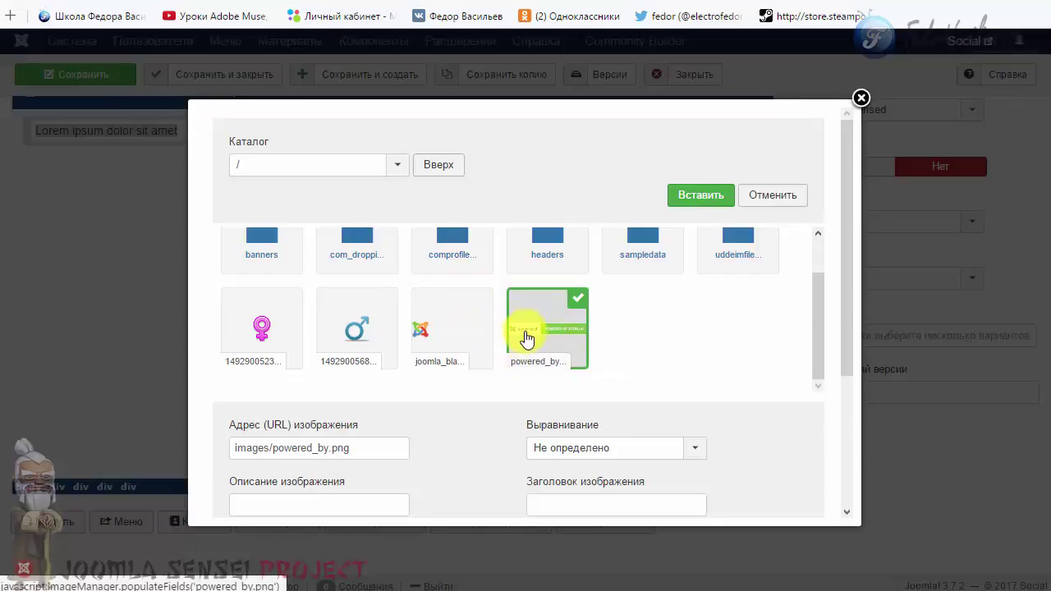
left_click(686, 201)
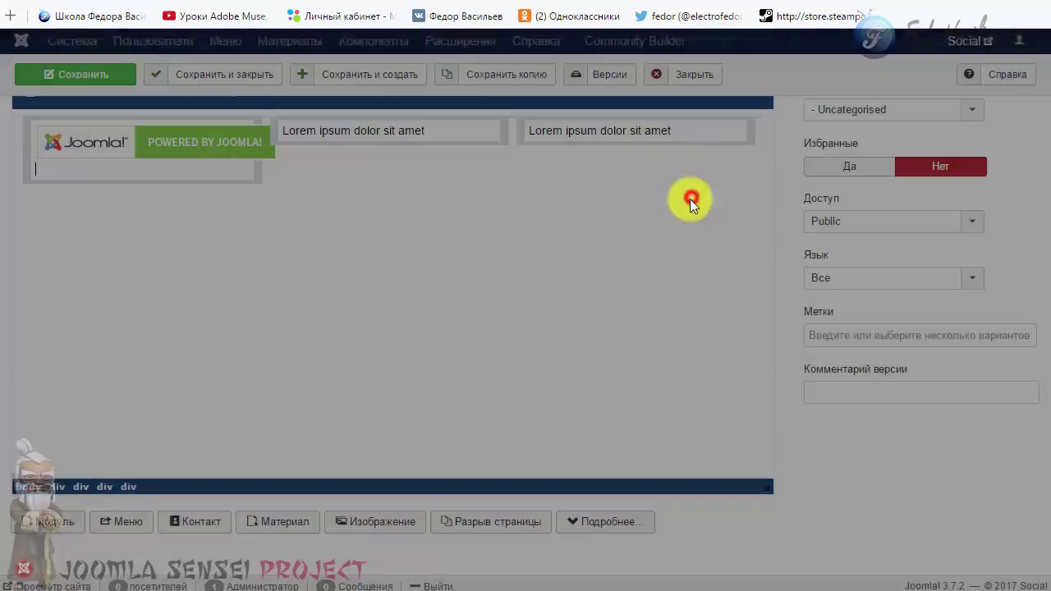
Replace the placeholder text in the middle column with the image images/powered_by.png
scroll(481, 383, "up", 5)
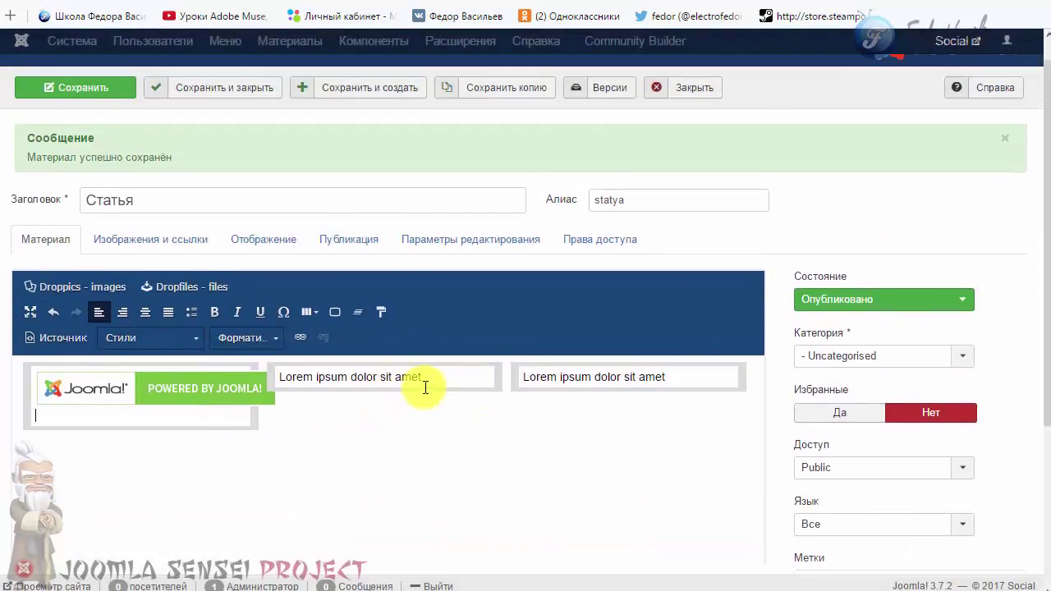
left_click_drag(434, 377, 284, 383)
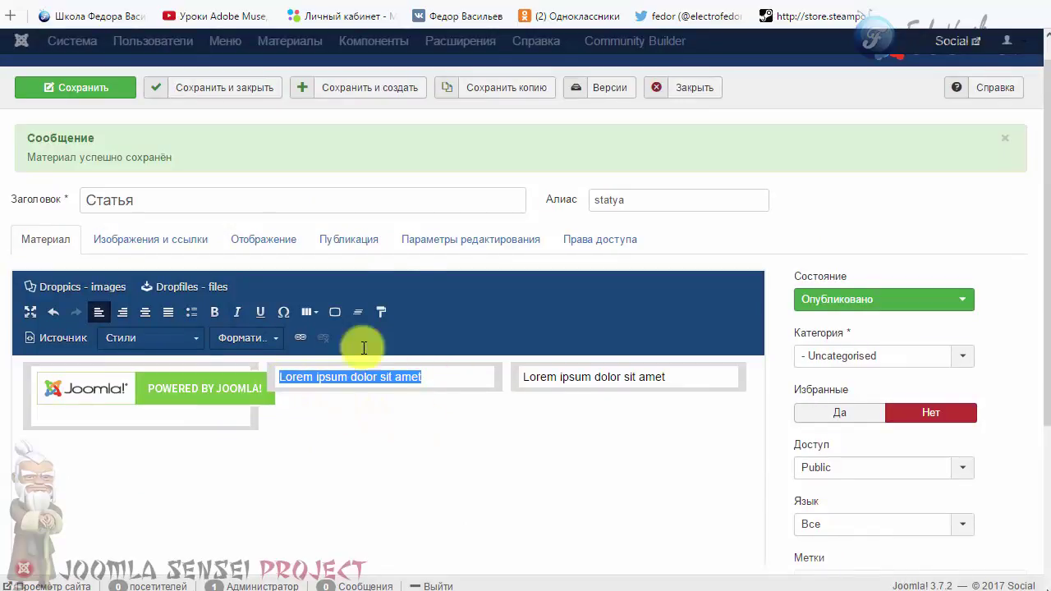
scroll(383, 312, "down", 3)
left_click(383, 523)
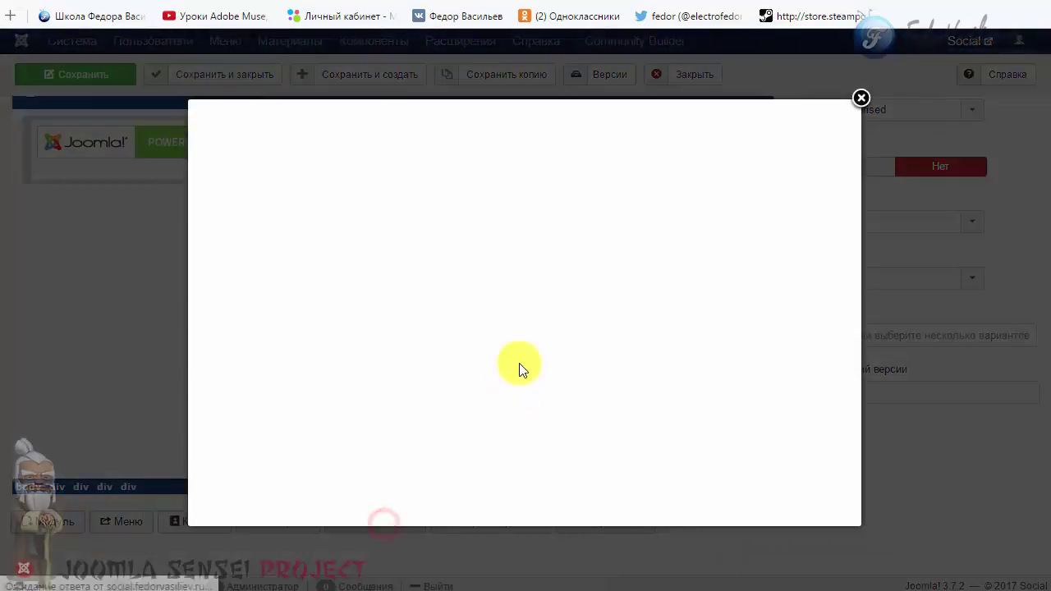
left_click(566, 367)
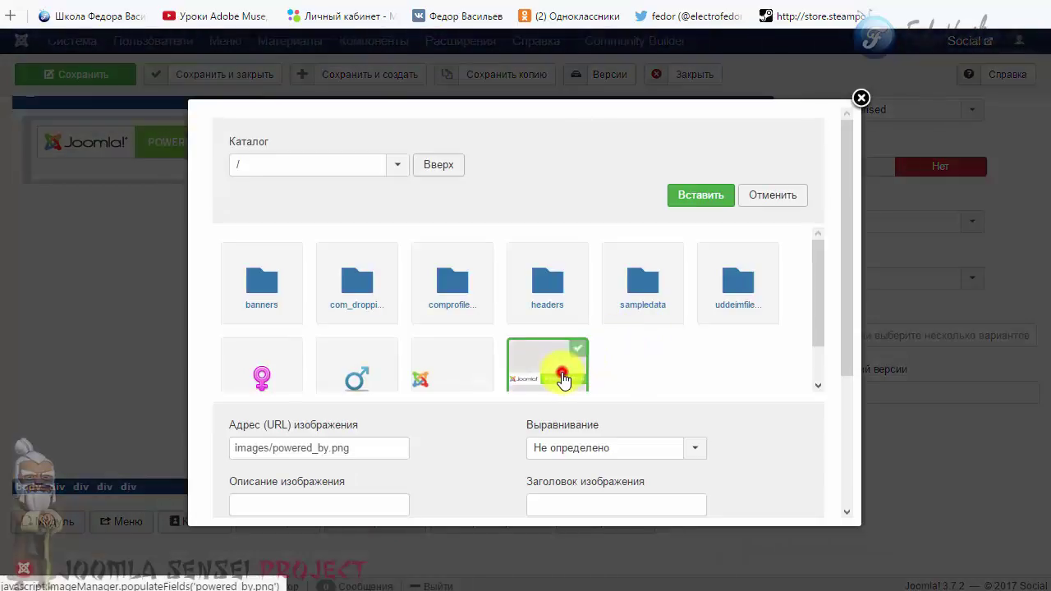
left_click(679, 197)
Replace the placeholder text in the third column with the powered_by.png image
scroll(649, 345, "up", 3)
left_click_drag(686, 378, 525, 378)
scroll(313, 353, "down", 5)
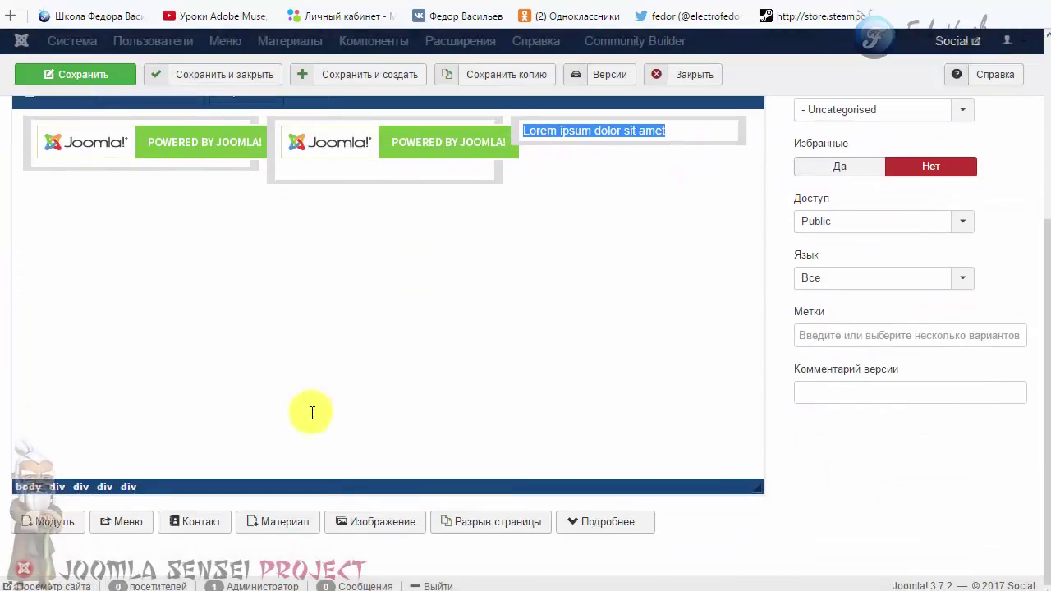
left_click(397, 527)
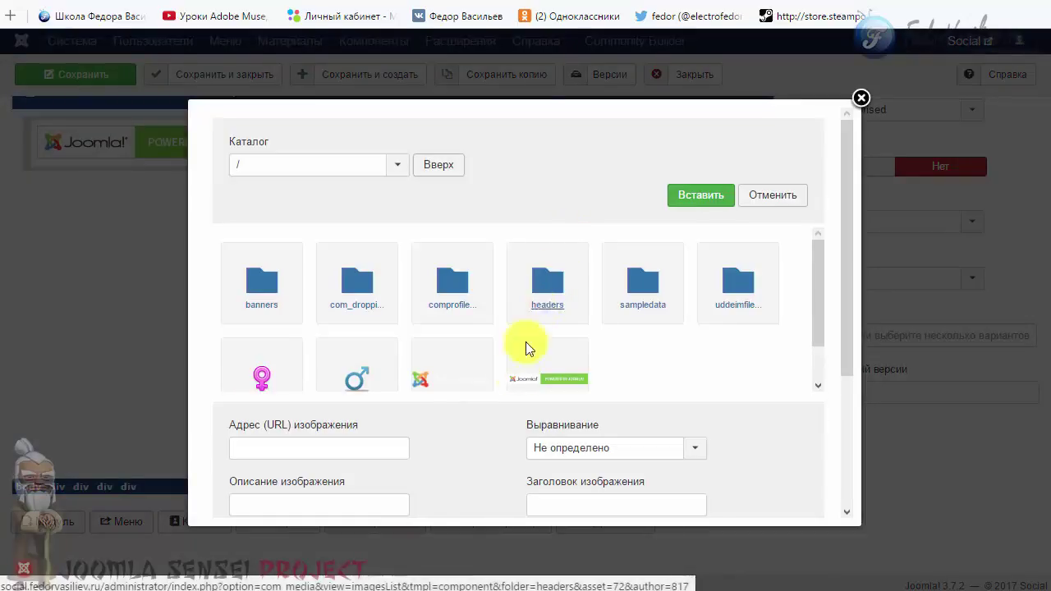
left_click(537, 357)
left_click(666, 198)
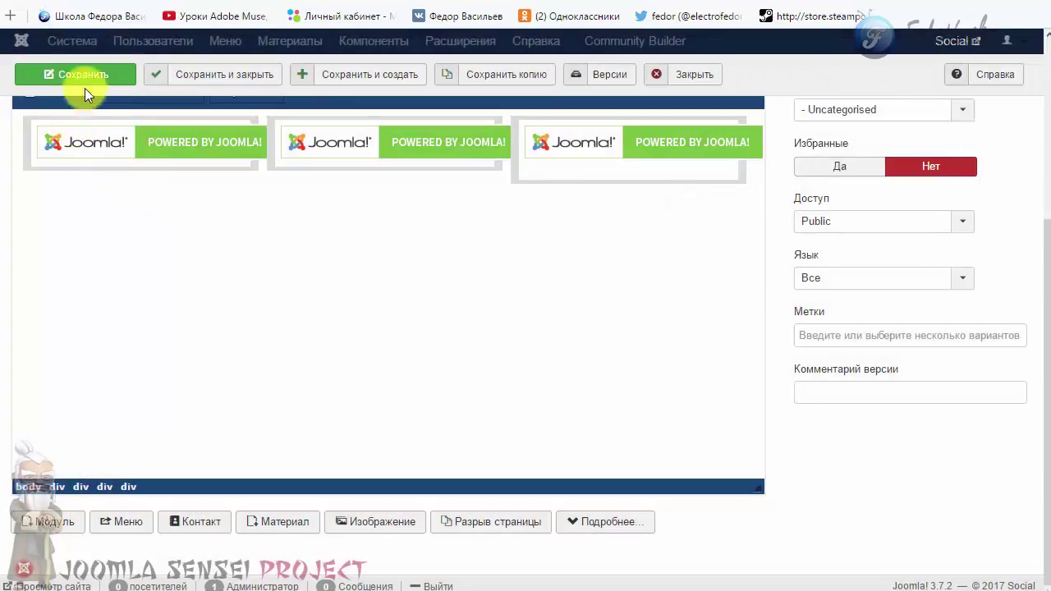
Save the article and reload the published page to check the three image columns
left_click(99, 74)
left_click(82, 2)
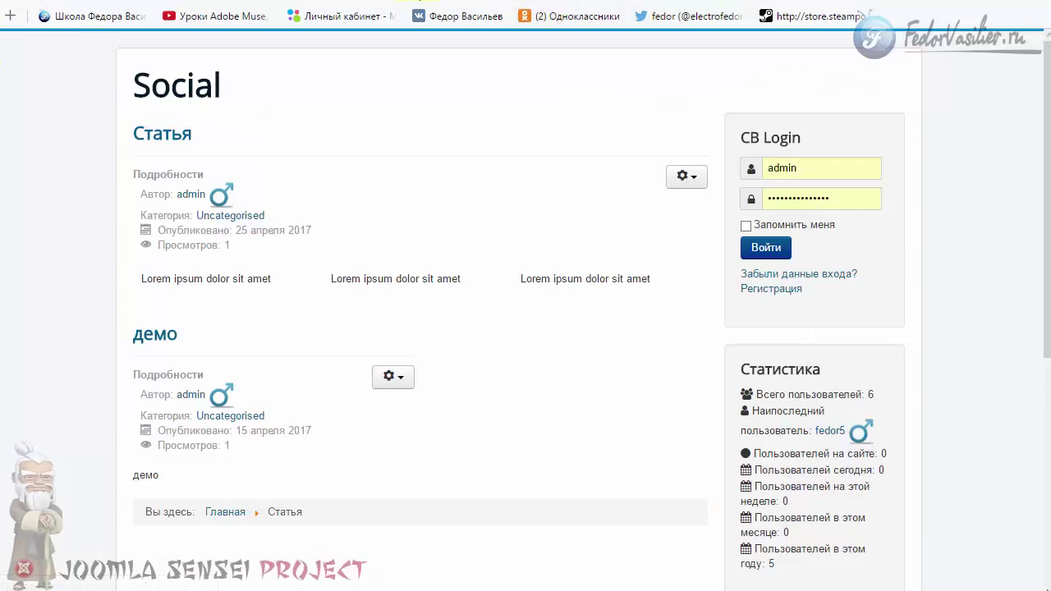
key("F5")
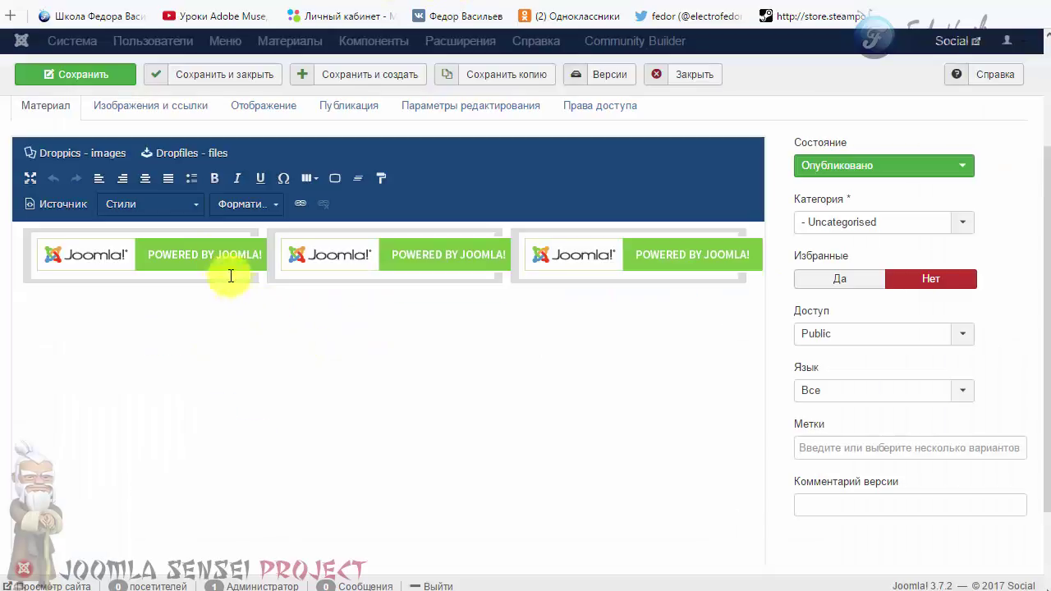
Try deleting the image in the middle column and undo the deletion
left_click(217, 257)
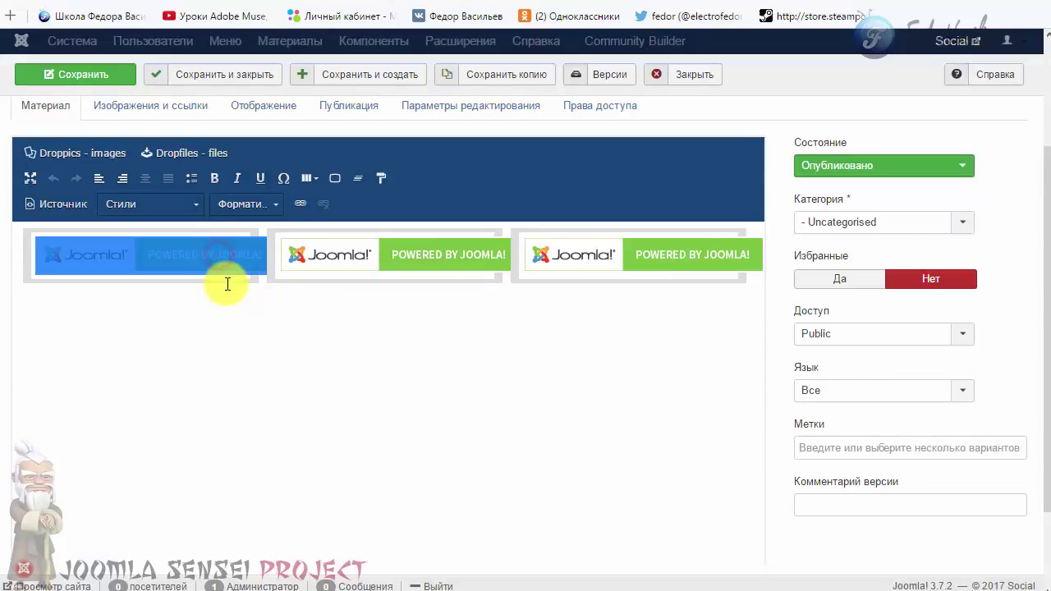
left_click(387, 267)
key("Delete")
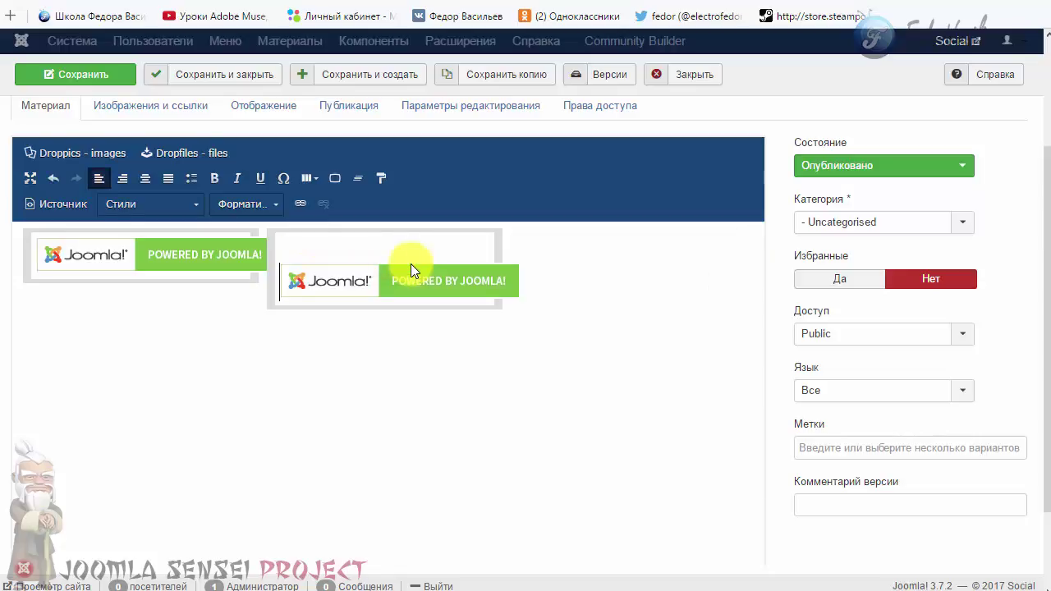
left_click(61, 183)
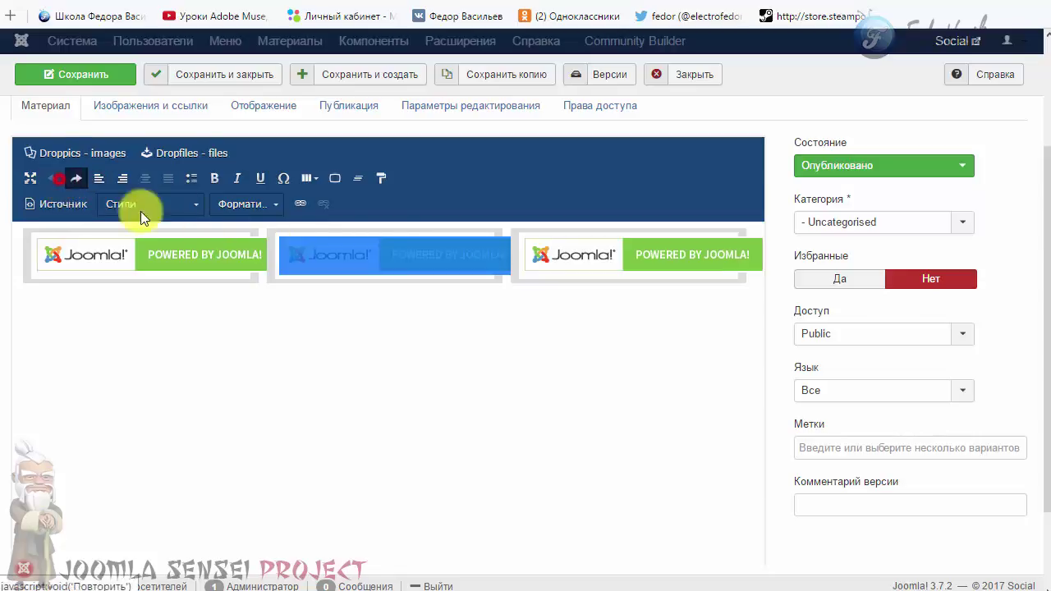
Replace the image in the middle column with the text "rrtrtrtrtrtrt"
left_click(410, 314)
left_click(400, 267)
type("rrt")
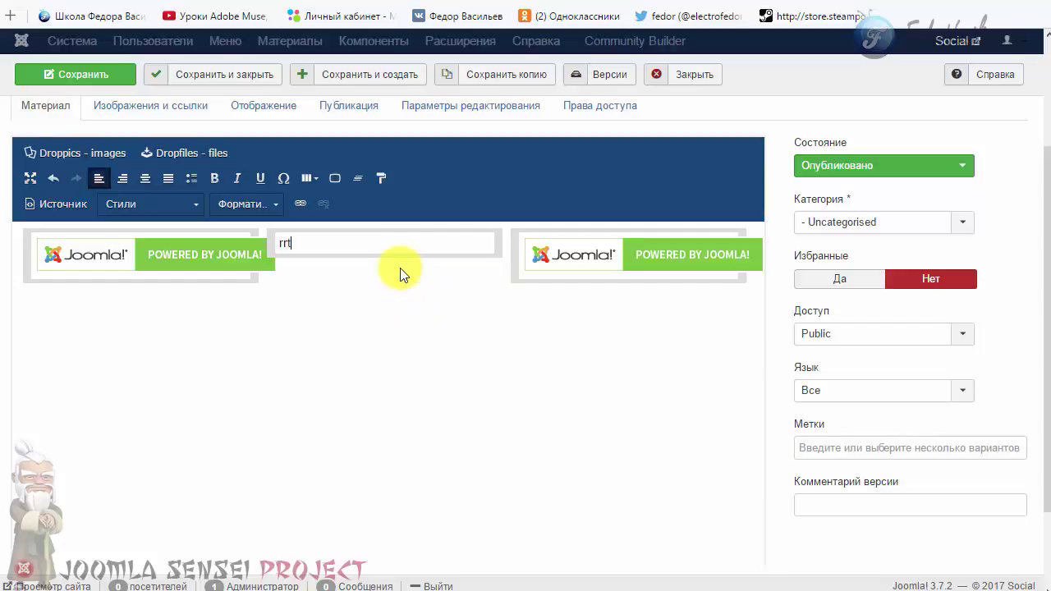
type("rtrtrtrtrtrt")
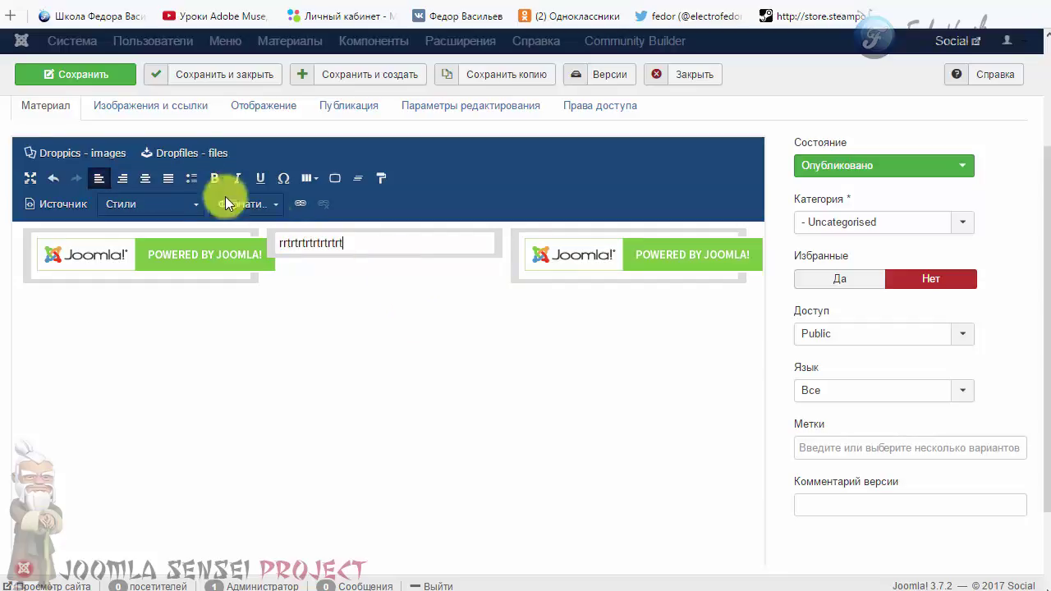
Save the article and reload the published page to check the middle column's text between the two images
left_click(76, 73)
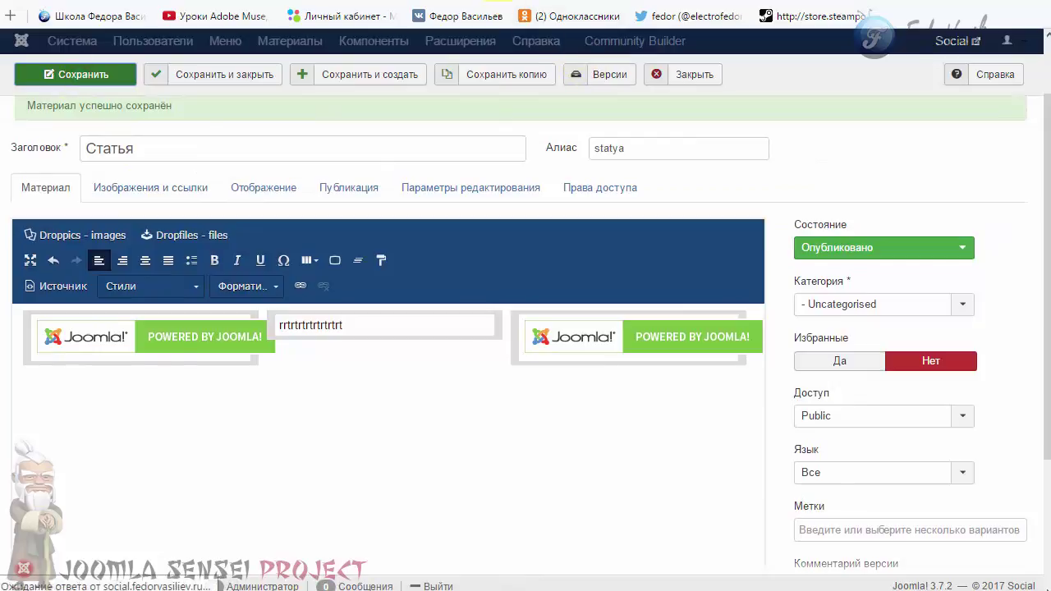
left_click(28, 16)
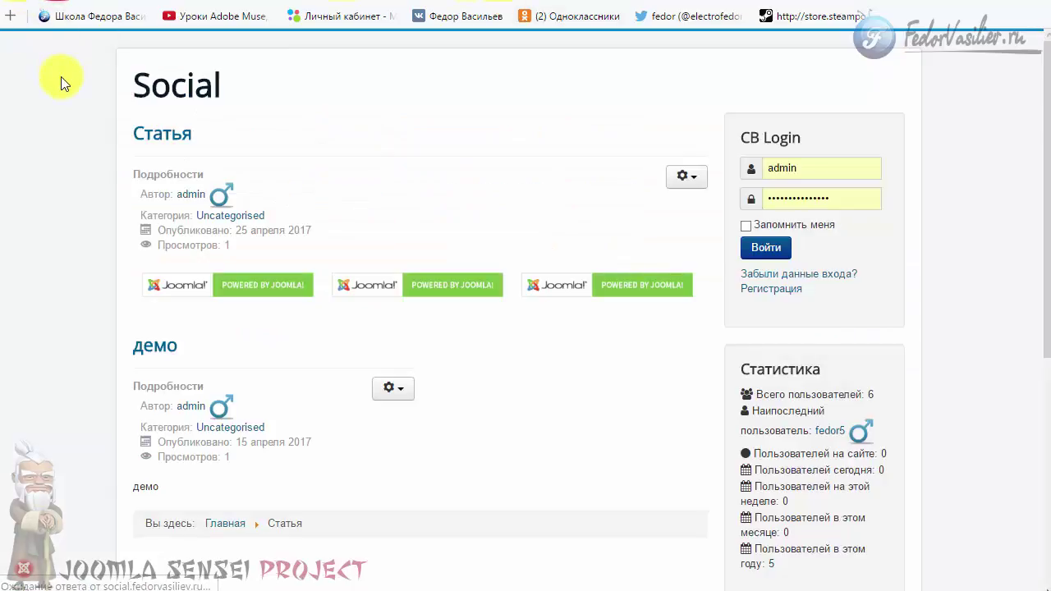
key("F5")
left_click_drag(389, 279, 327, 279)
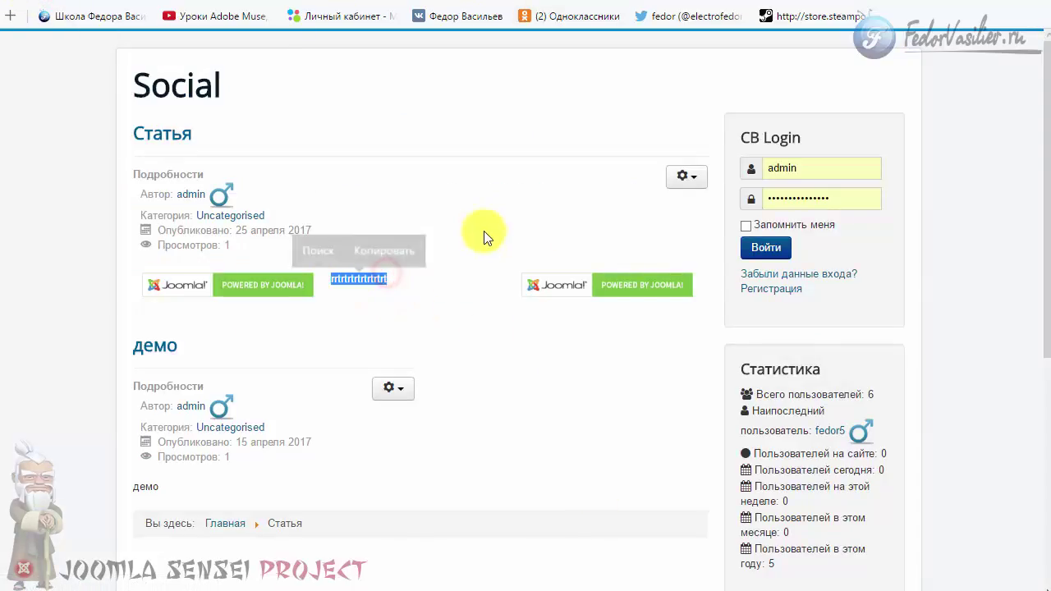
left_click(483, 230)
Return to the article editor and delete the content of all three columns
key("ctrl+Tab")
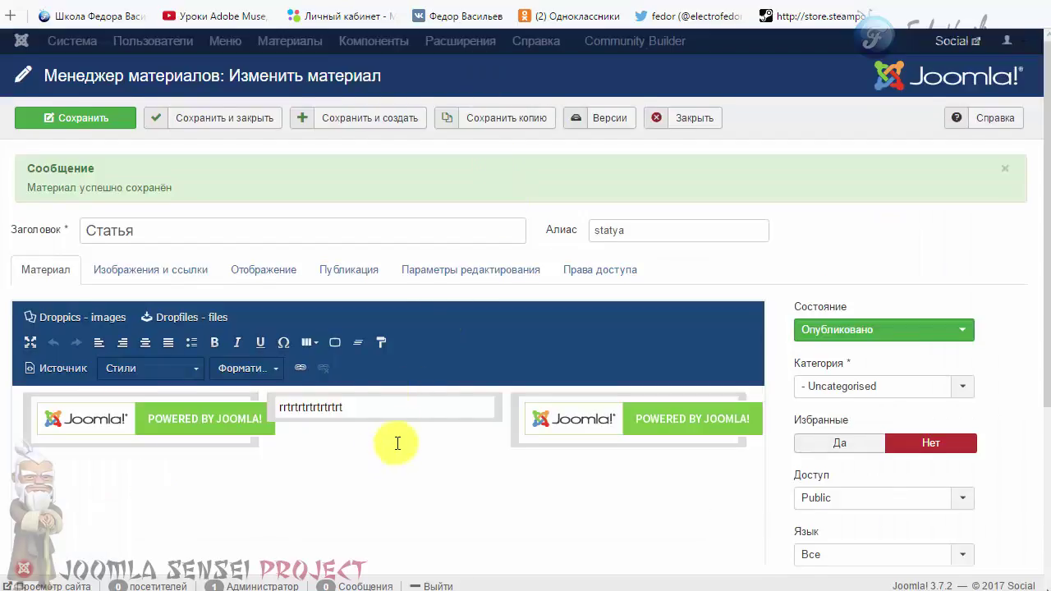
scroll(403, 438, "down", 2)
left_click(410, 418)
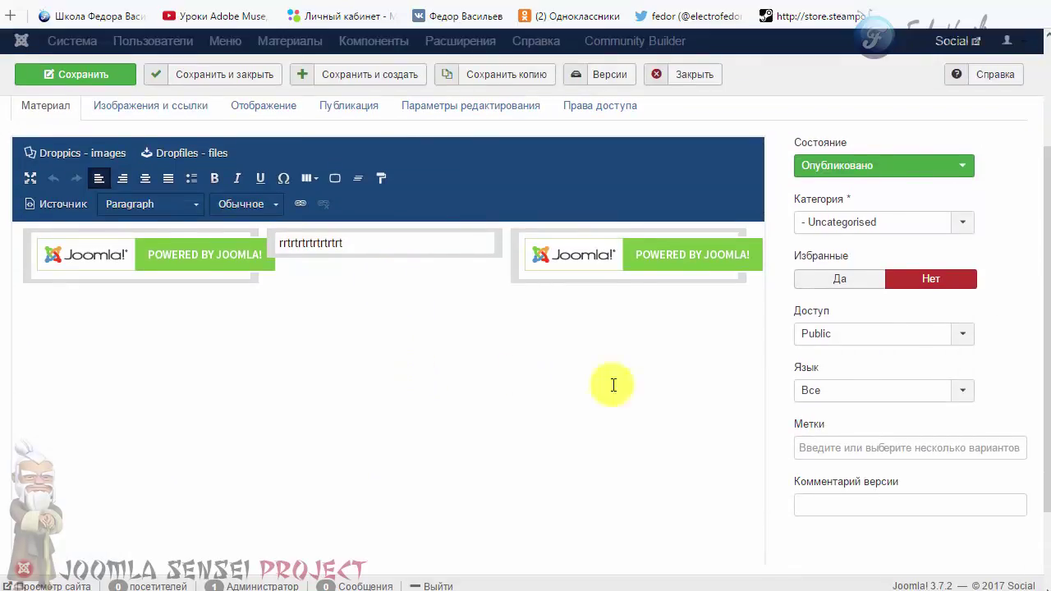
left_click(707, 321)
key("ctrl+a")
key("Delete")
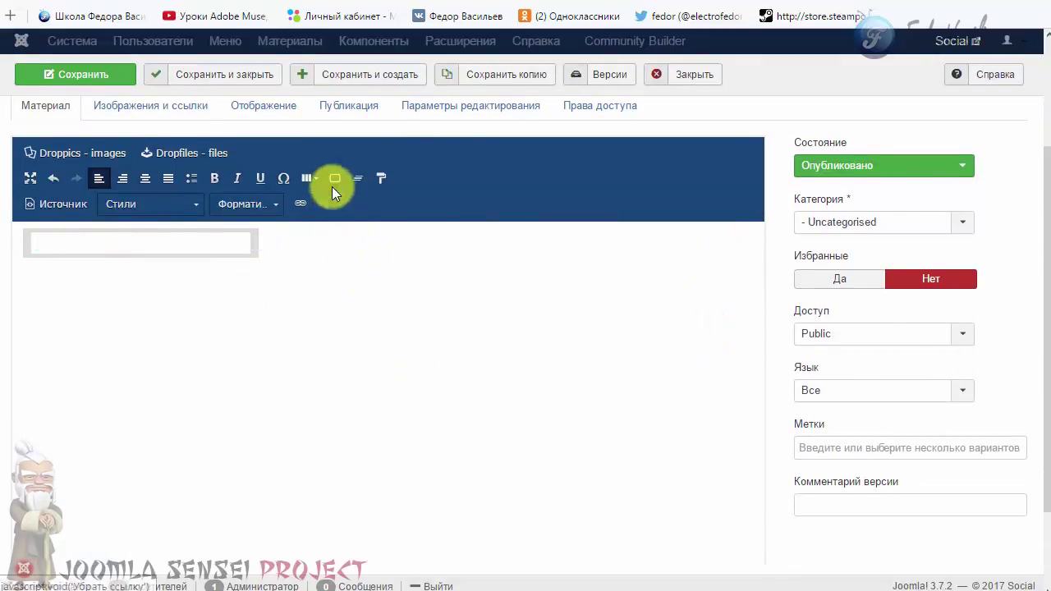
Insert the preset layout with a narrow first and a wide second column into the remaining empty column
left_click(308, 187)
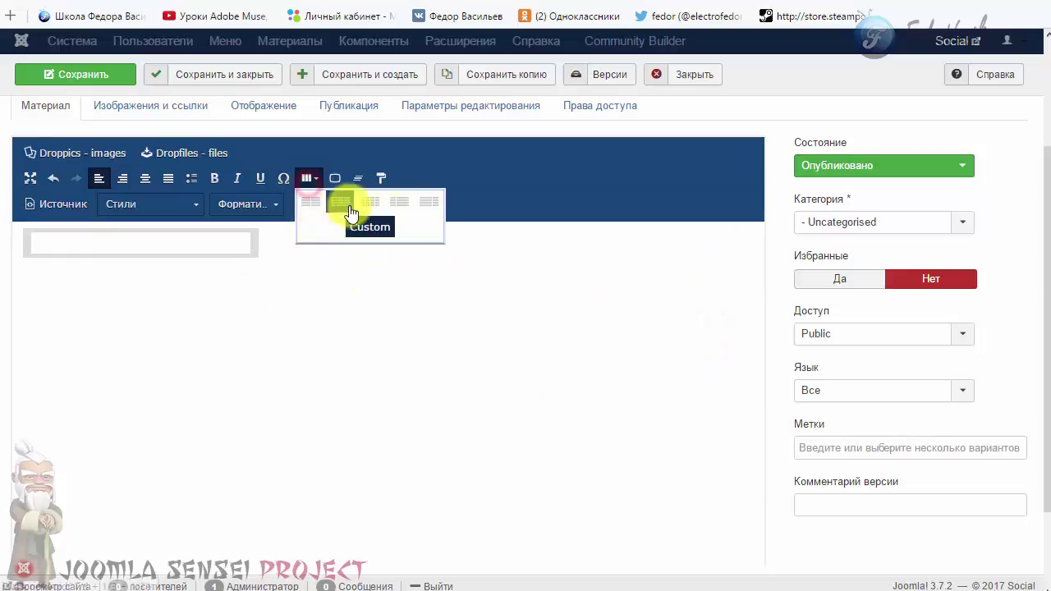
left_click(398, 208)
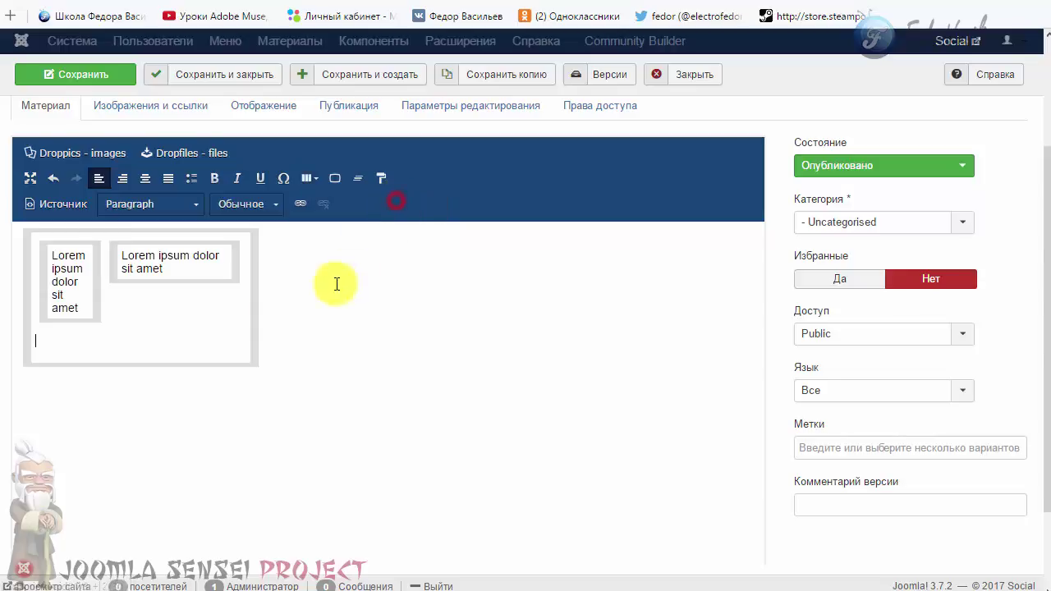
left_click_drag(366, 340, 185, 284)
Delete the article's entire HTML source code and return to the visual editor
left_click(32, 203)
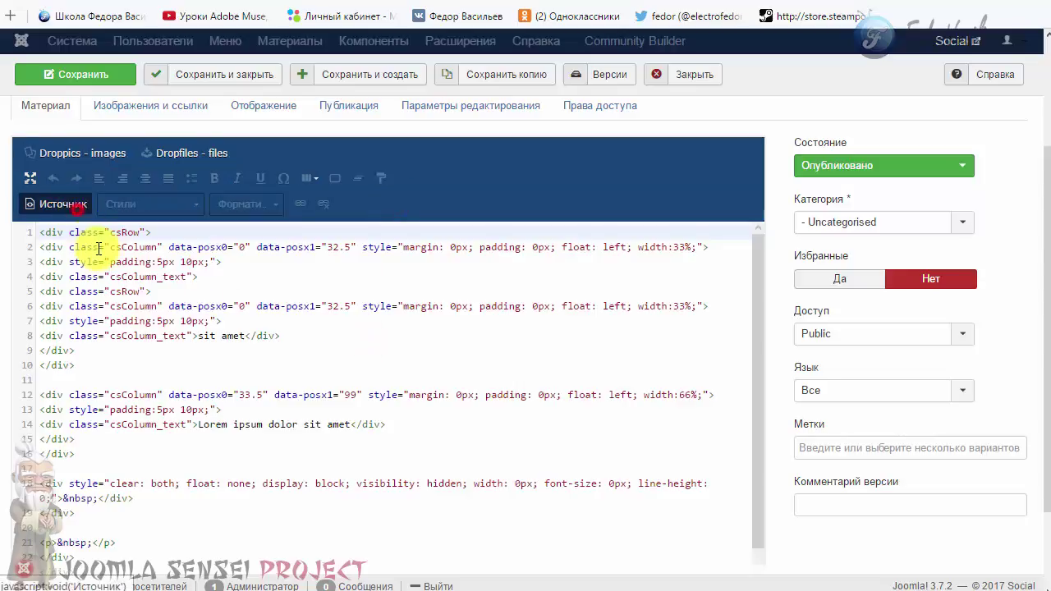
left_click(274, 447)
key("ctrl+a")
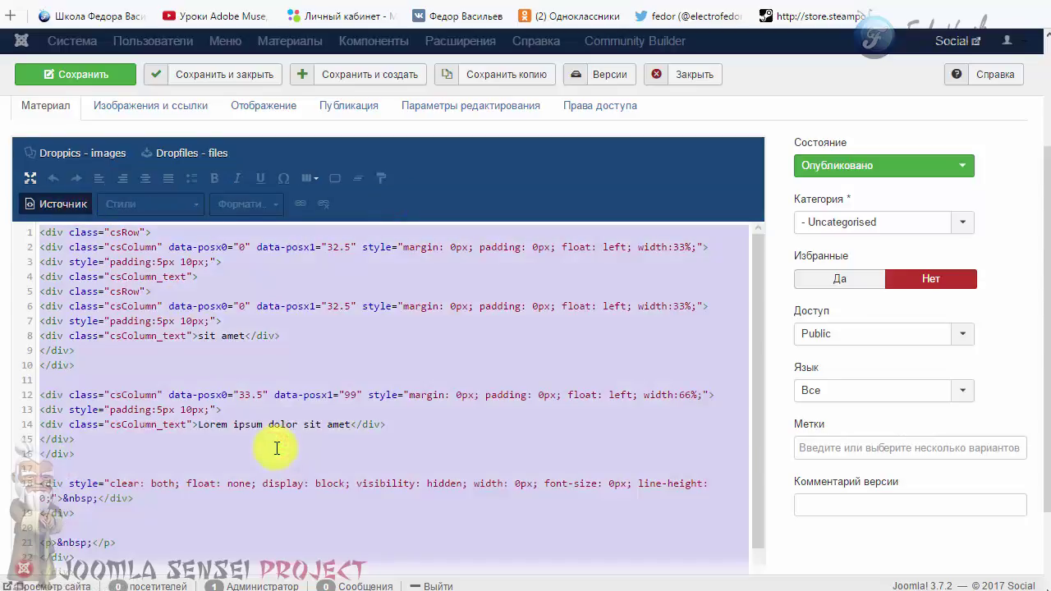
key("Delete")
left_click(76, 212)
Insert the preset layout with a narrow first and a wide second column into the empty article
left_click(315, 178)
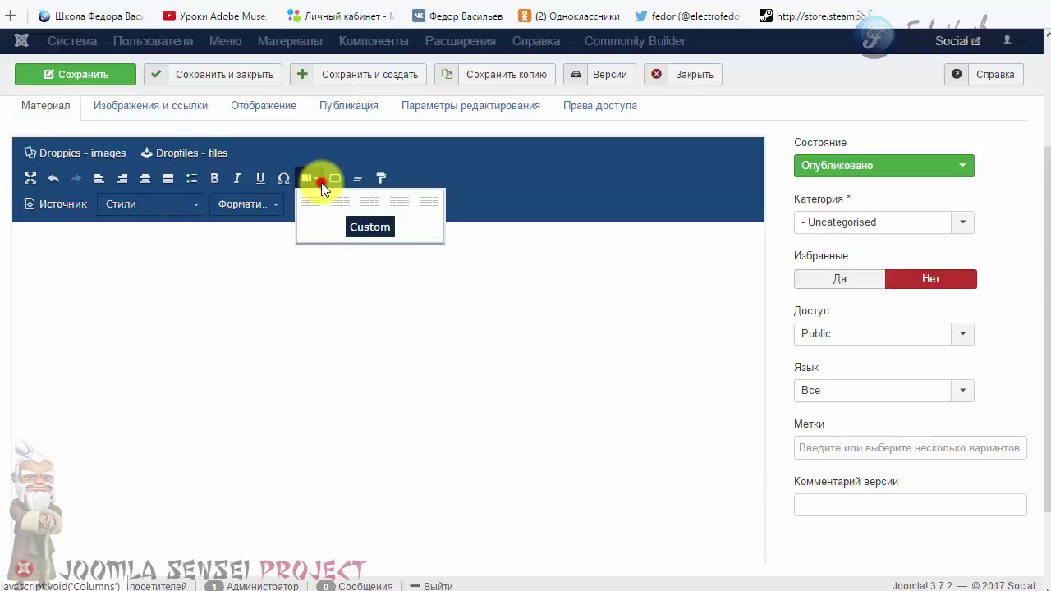
left_click(404, 202)
left_click_drag(216, 239, 19, 225)
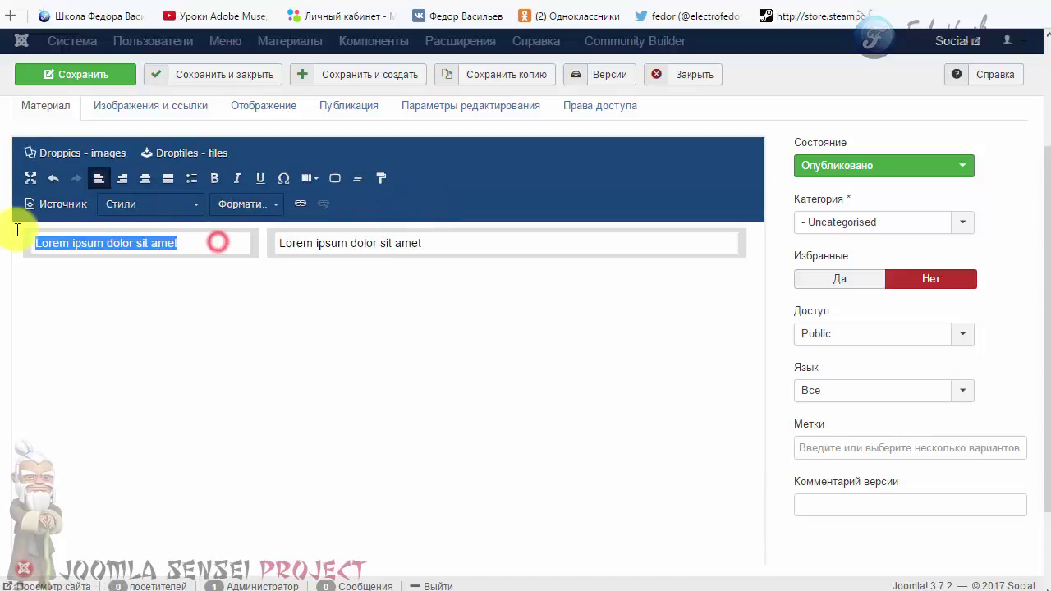
left_click(304, 300)
left_click_drag(445, 244, 276, 239)
left_click(330, 323)
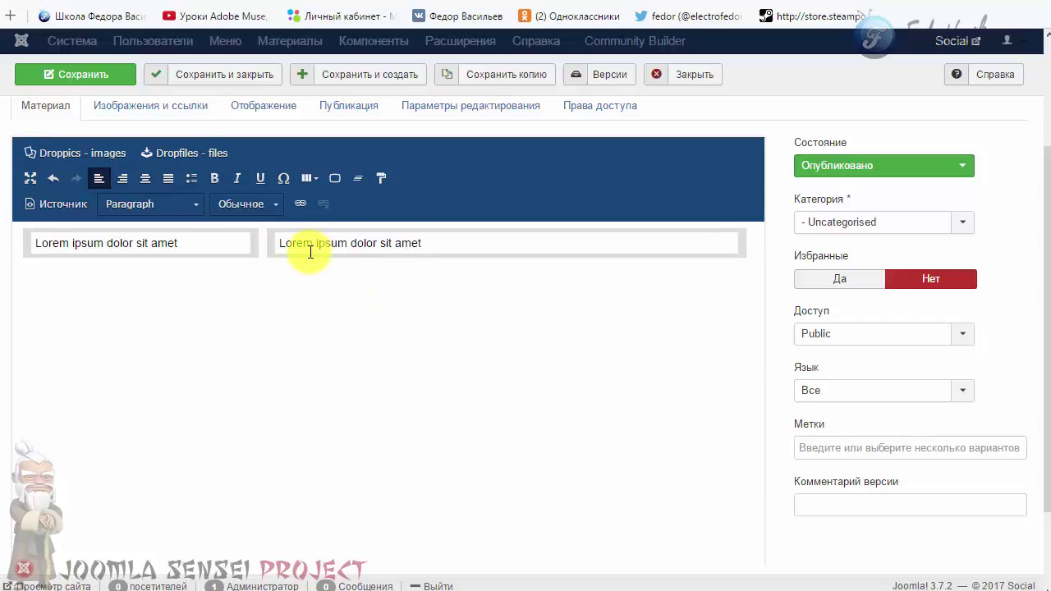
Delete the narrow and wide columns so the article is empty again
key("ctrl+a")
key("Delete")
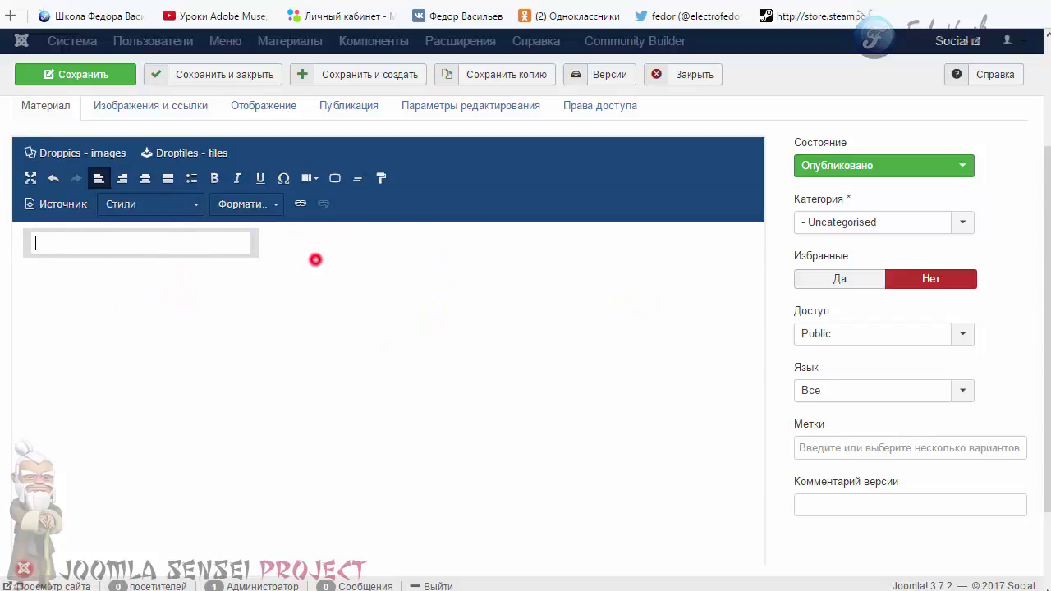
left_click(315, 260)
Open the custom columns dialog and choose the preset "Два столбца" for the layout
left_click(309, 178)
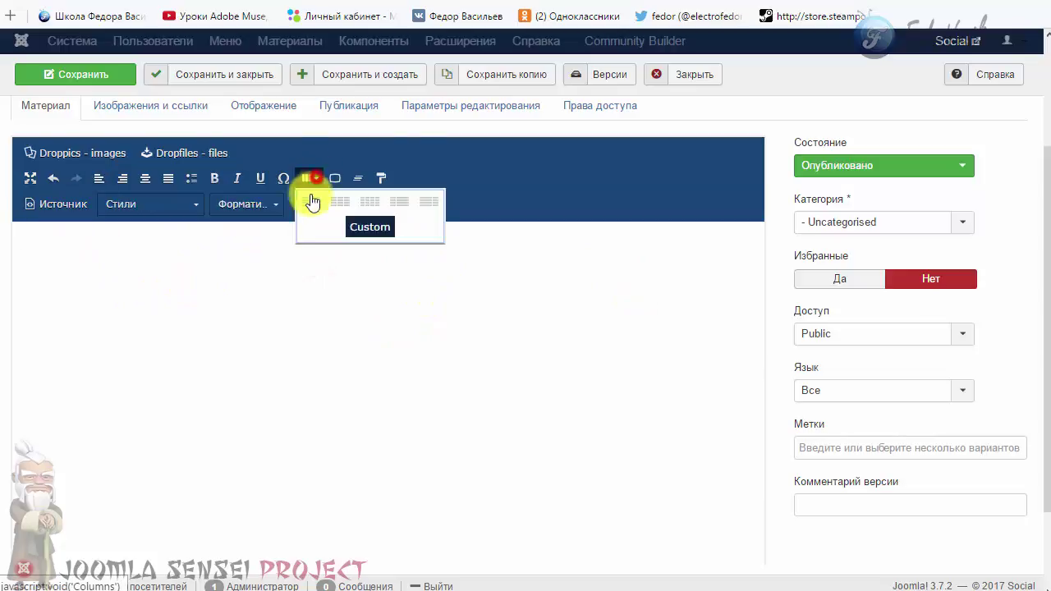
left_click(368, 231)
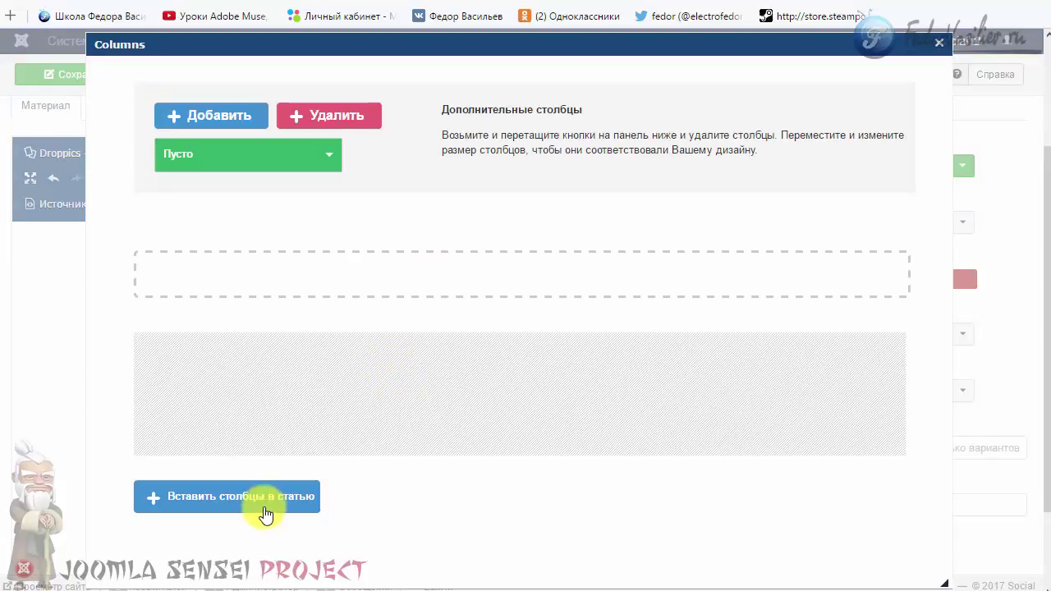
left_click_drag(435, 113, 733, 176)
left_click(719, 177)
left_click(312, 160)
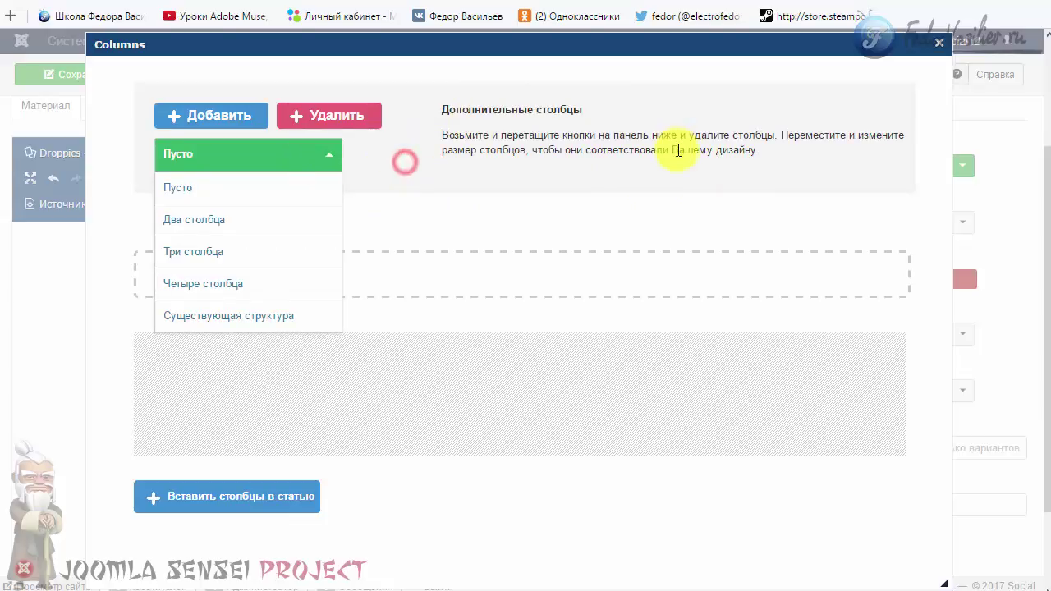
left_click(326, 164)
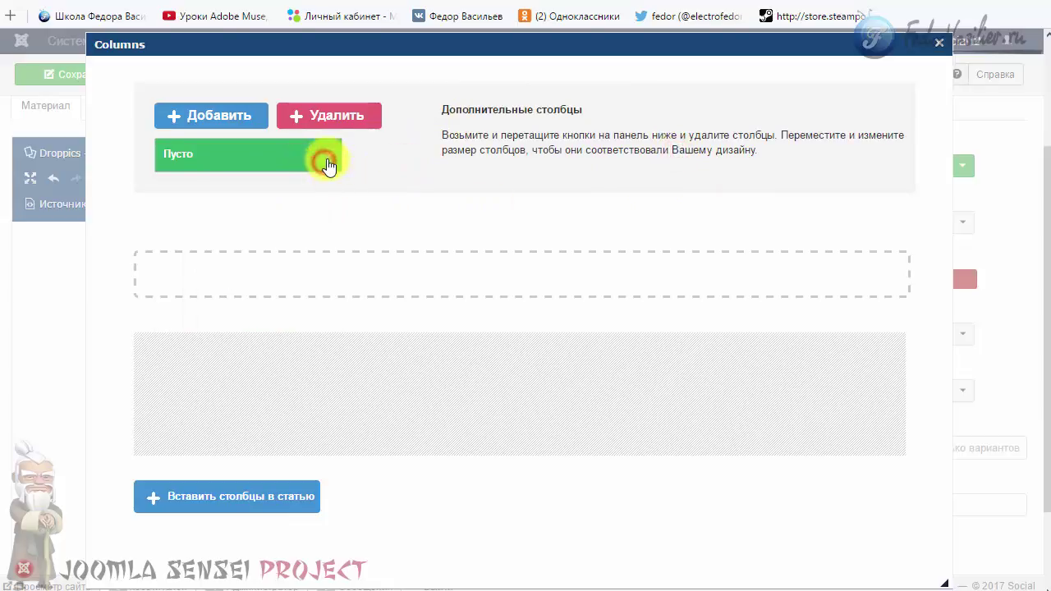
left_click(328, 160)
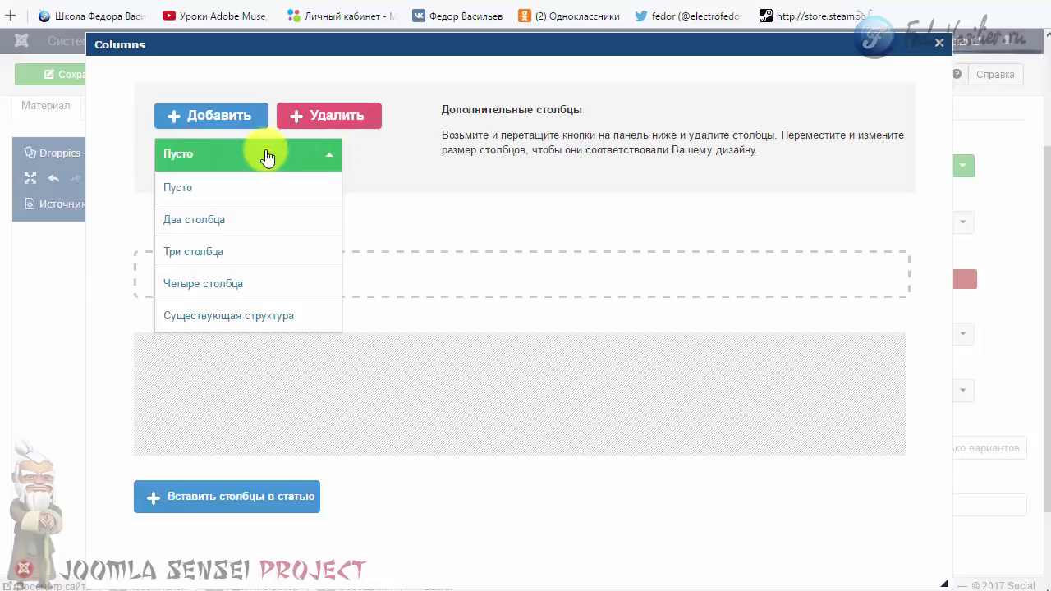
left_click(190, 225)
left_click(312, 157)
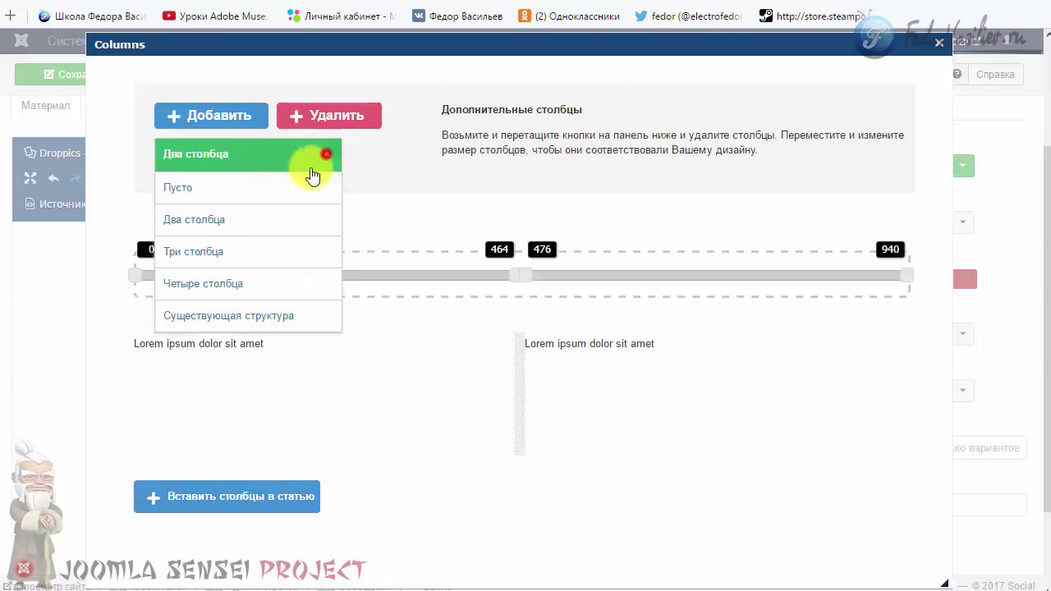
left_click(465, 202)
left_click(500, 170)
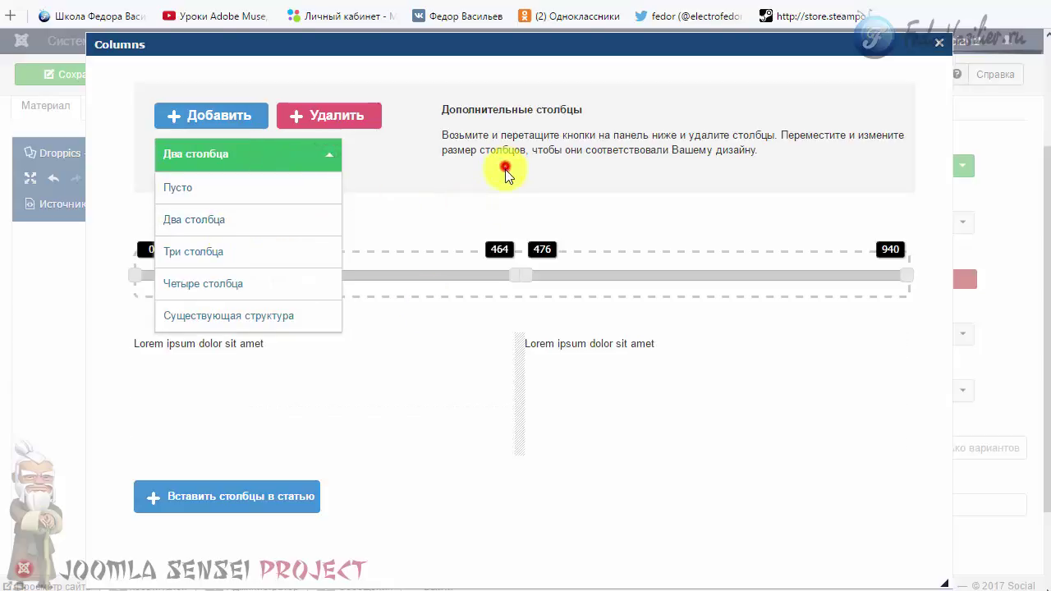
left_click(452, 340)
left_click(382, 142)
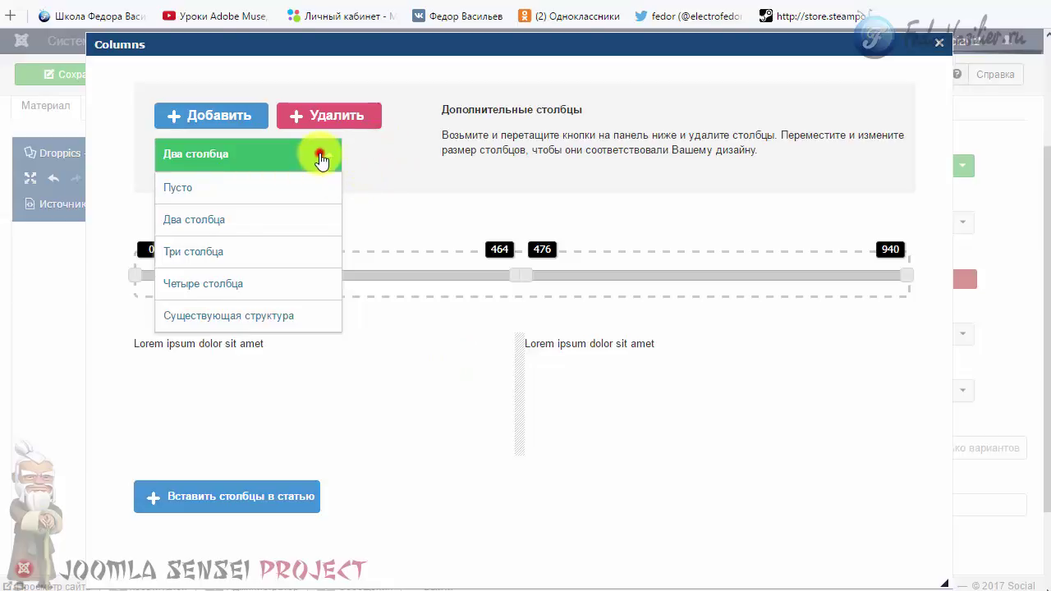
left_click(321, 156)
Move the end of the first column to 462 and activate the text areas of both columns
mouse_move(511, 279)
left_mouse_down()
mouse_move(369, 276)
mouse_move(523, 284)
mouse_move(506, 284)
mouse_move(514, 277)
left_mouse_up()
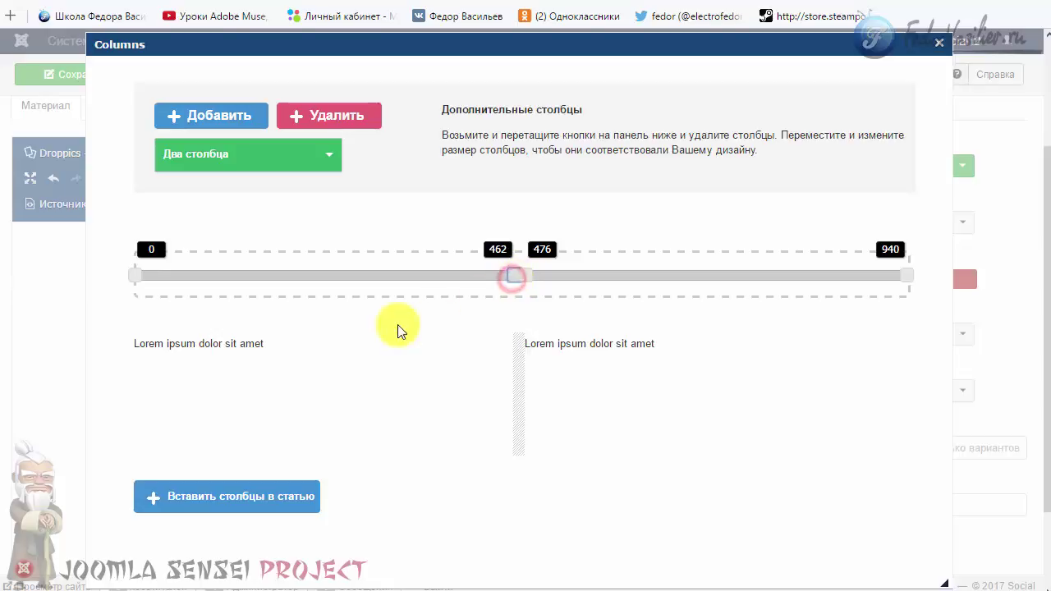
left_click(250, 343)
left_click(611, 373)
Format the placeholder text in the first column as a large heading
left_click(271, 342)
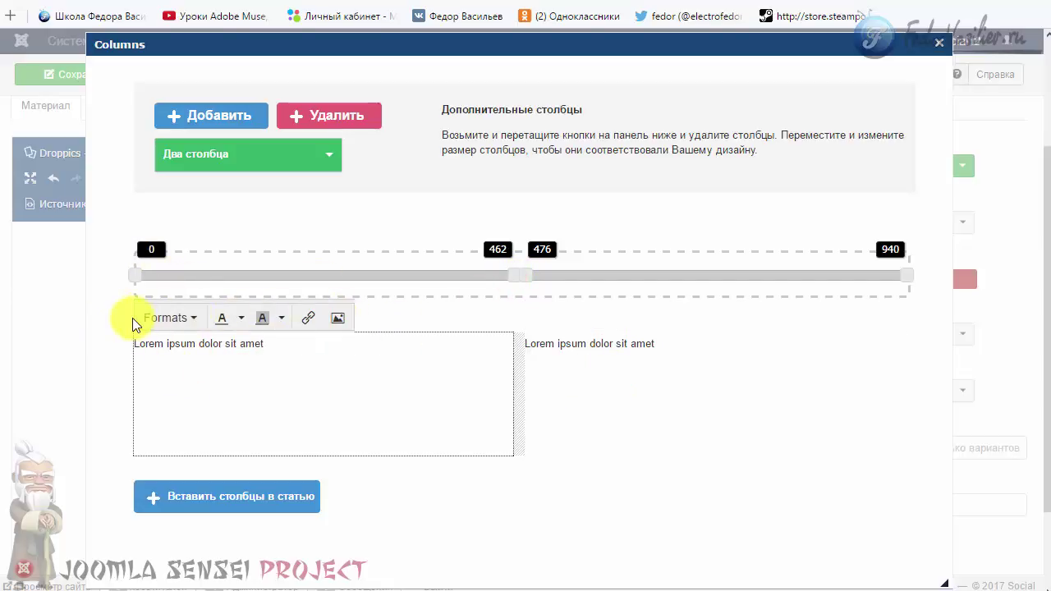
left_click(200, 328)
left_click(291, 367)
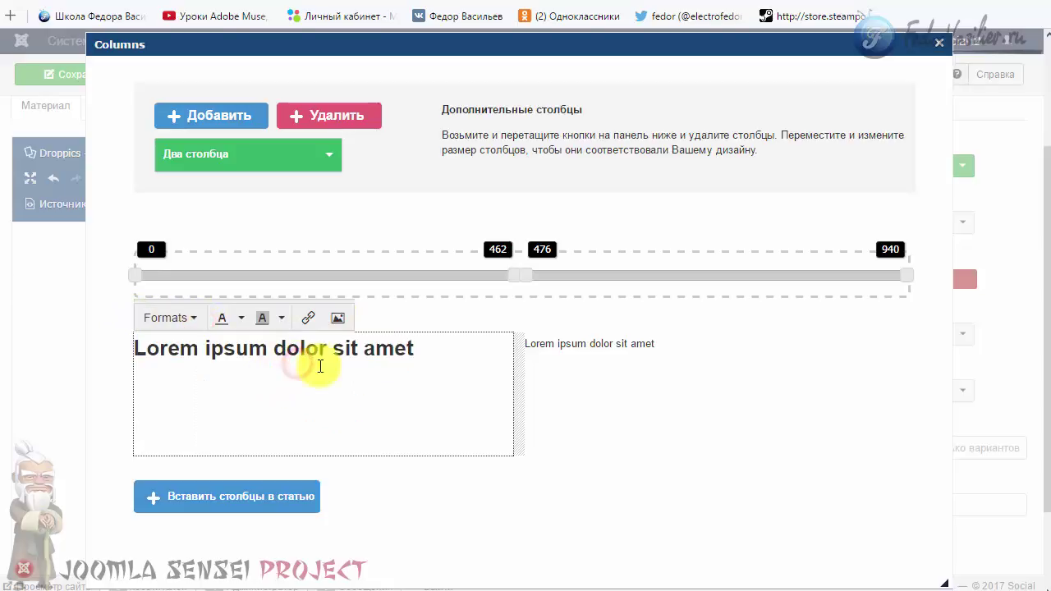
Select the heading in the first column and align it to the left
left_click(435, 346)
triple_click(435, 347)
left_click(169, 318)
mouse_move(168, 406)
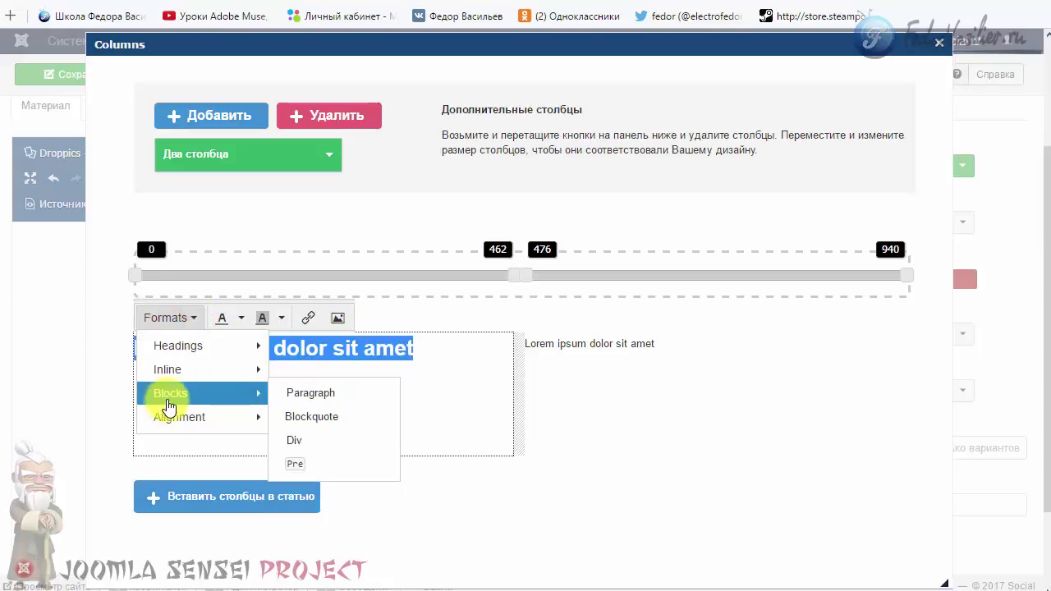
mouse_move(254, 417)
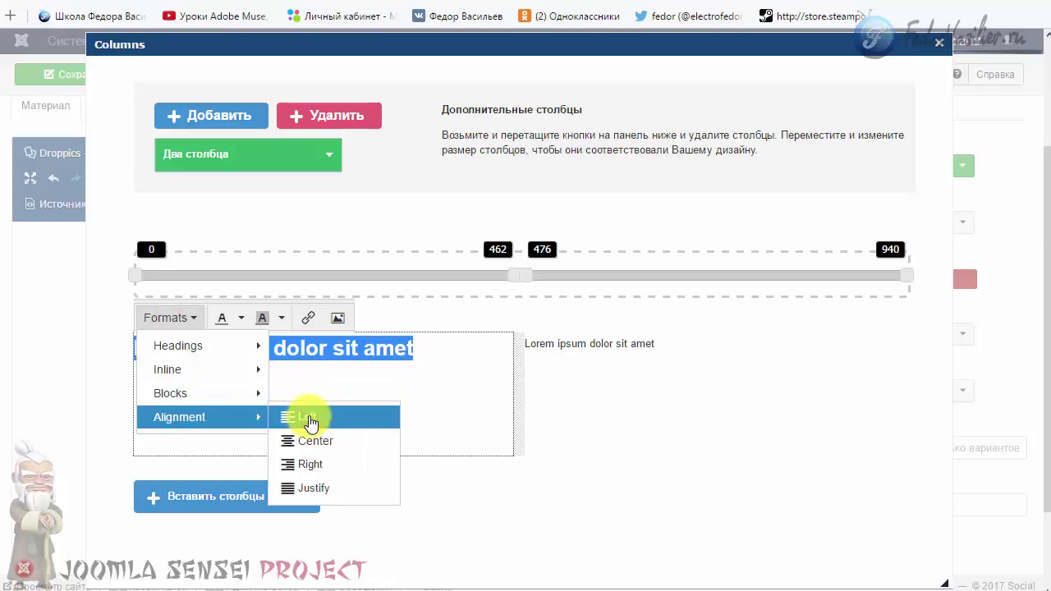
left_click(309, 416)
left_click(298, 384)
Colour the first column's heading dark red, leaving out its last letter
left_click_drag(422, 351, 59, 347)
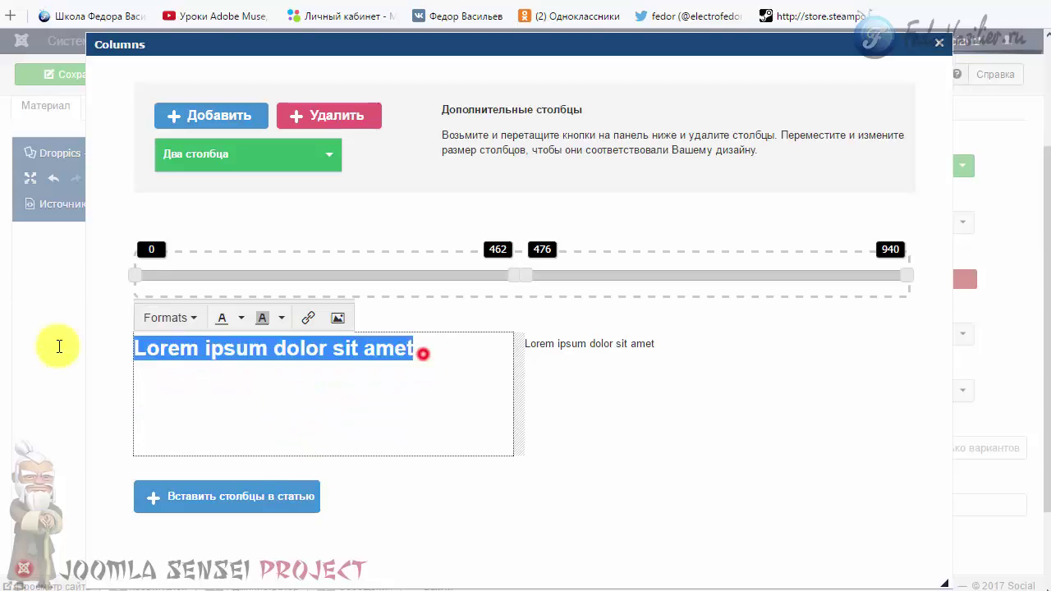
left_click(187, 348)
left_click_drag(406, 348, 115, 324)
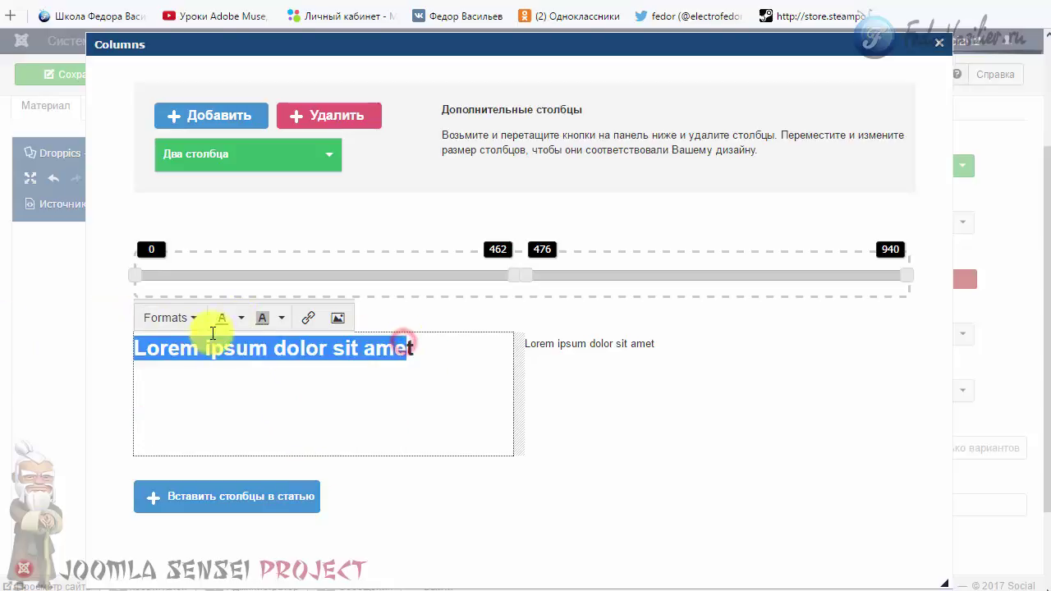
left_click(235, 320)
left_click(239, 351)
left_click(249, 348)
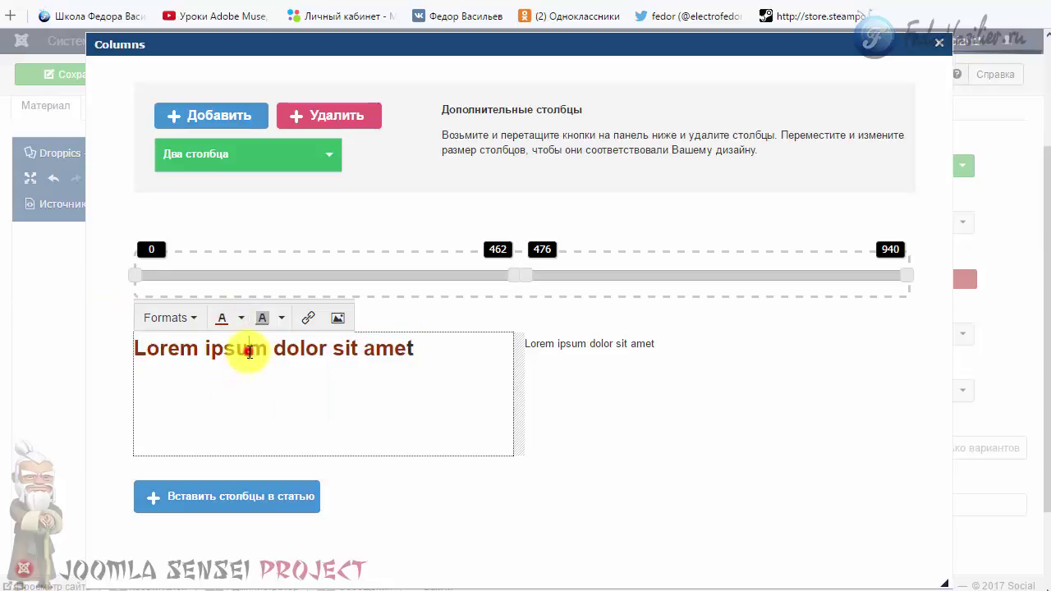
Look at the background colour options and select the entire heading in the first column
left_click(280, 318)
left_click(213, 362)
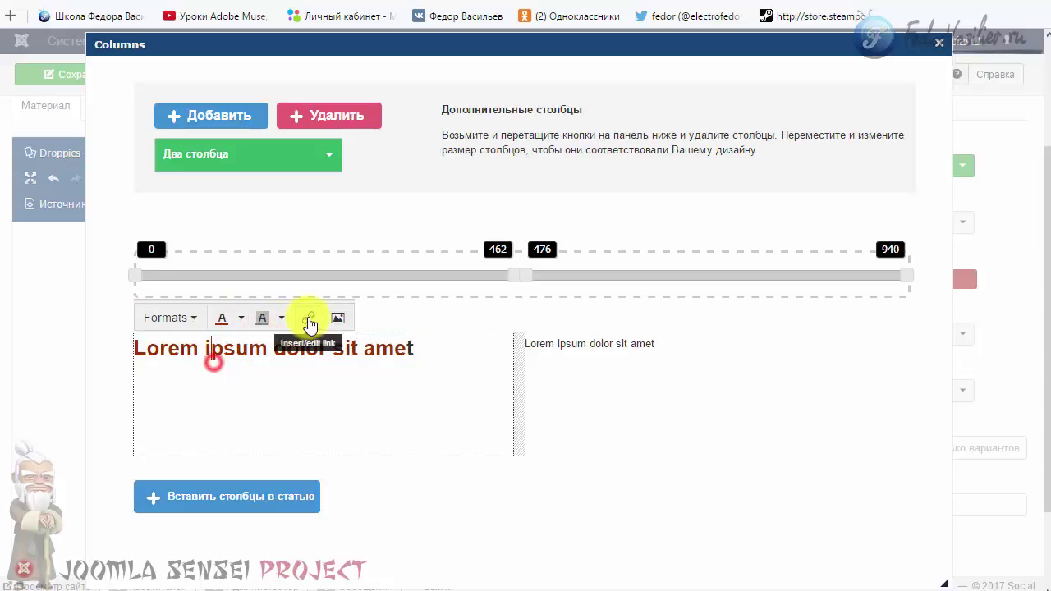
left_click(359, 380)
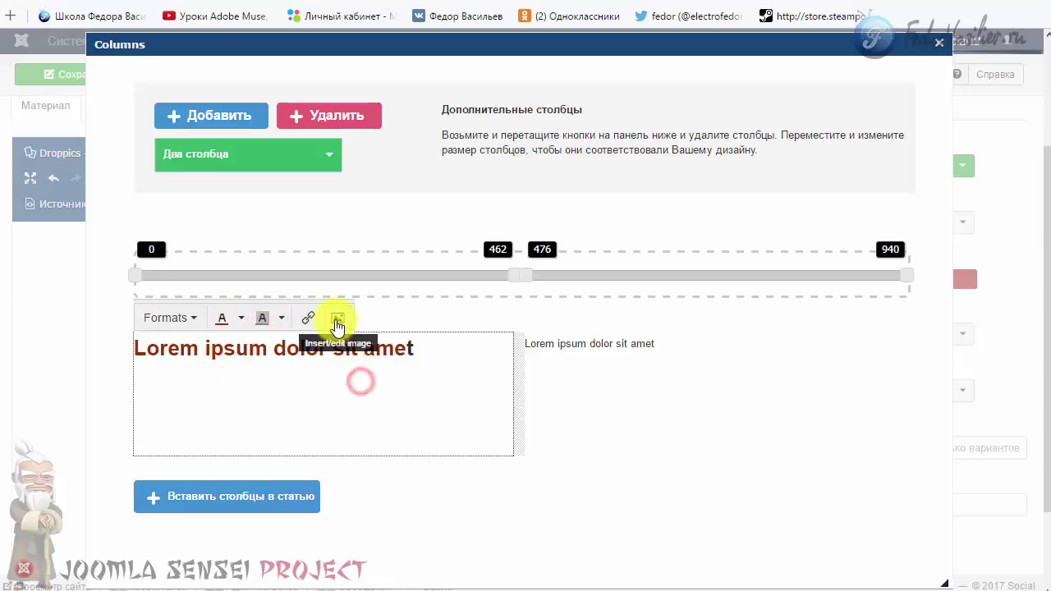
triple_click(430, 348)
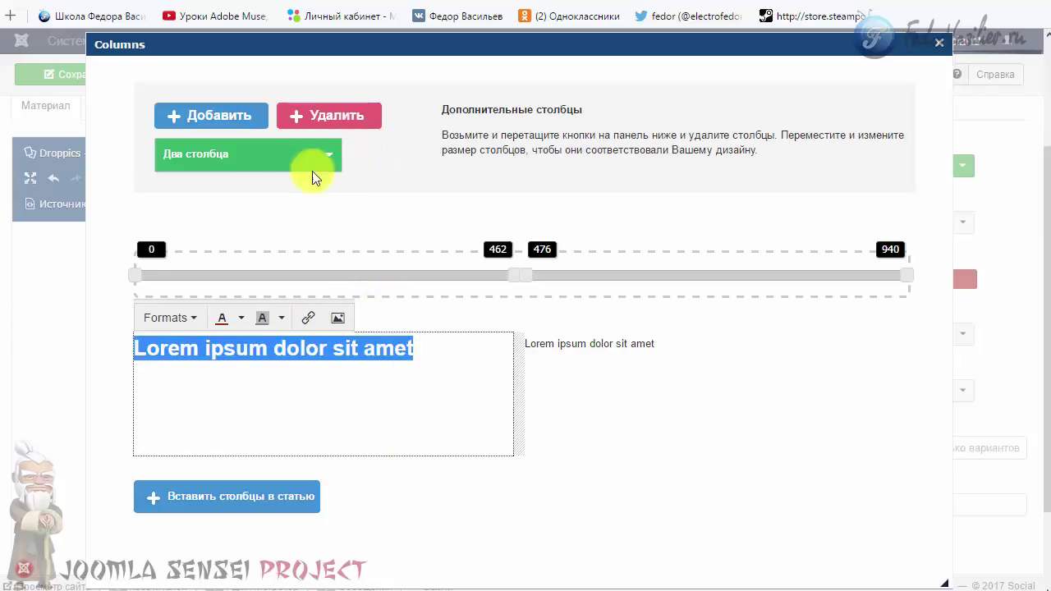
Remove both columns from the two-column layout in the column editor
left_click_drag(307, 121, 520, 276)
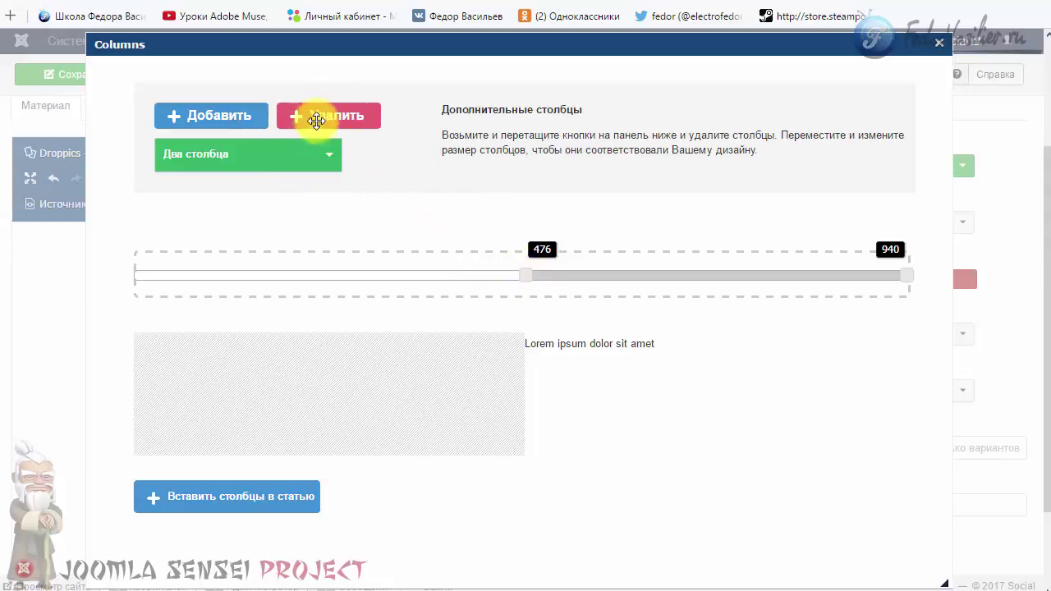
left_click_drag(312, 122, 526, 281)
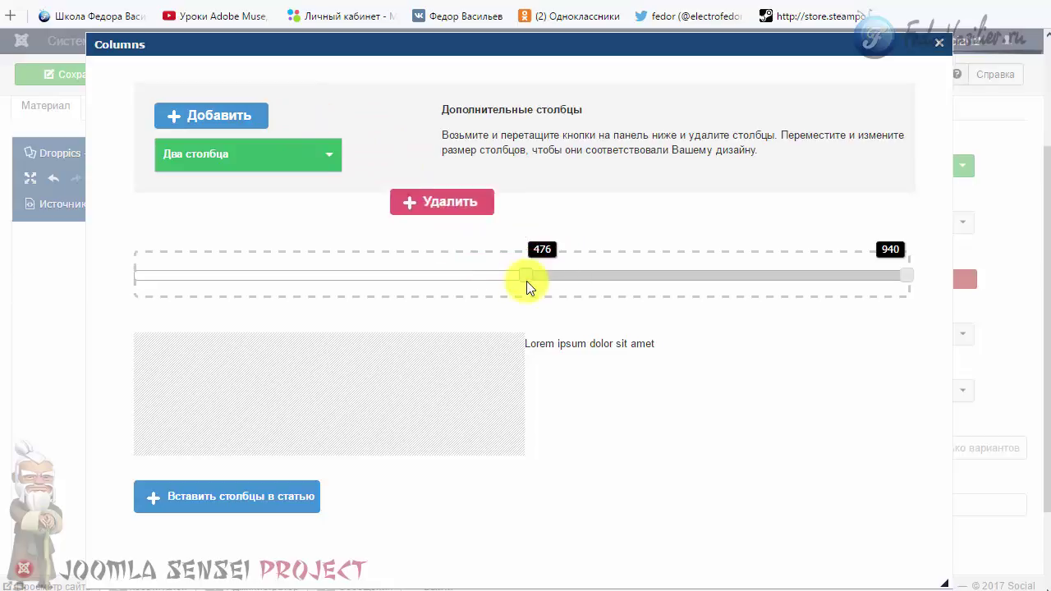
left_click_drag(317, 117, 910, 275)
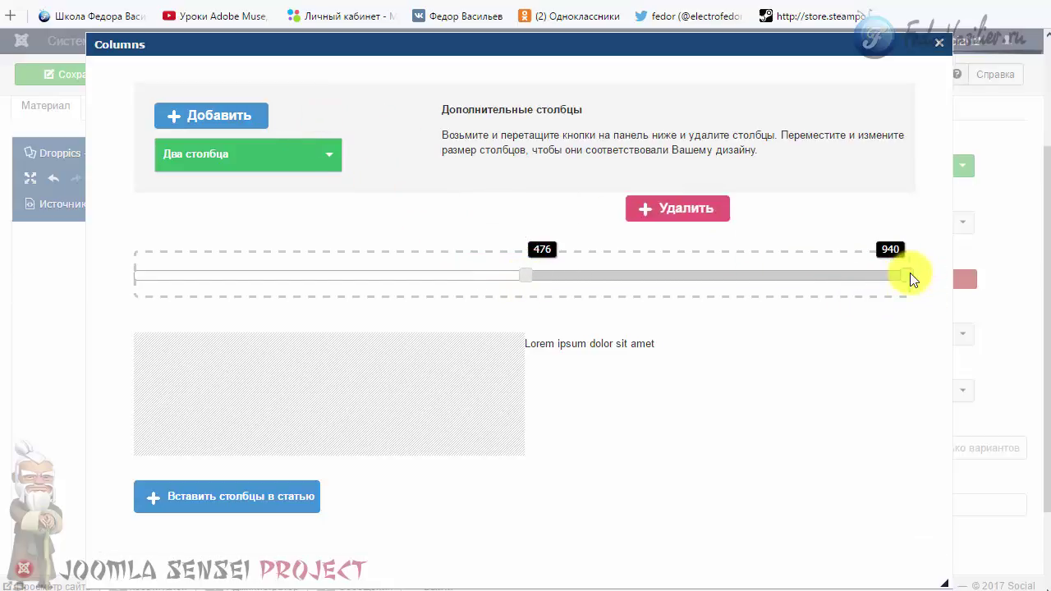
left_click_drag(409, 196, 548, 275)
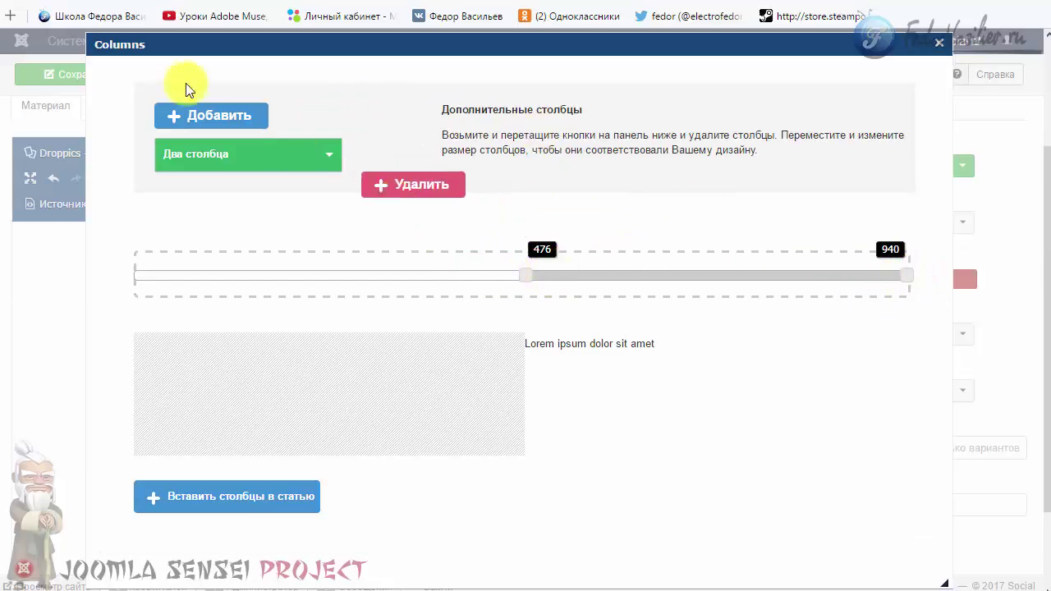
left_click_drag(297, 108, 898, 265)
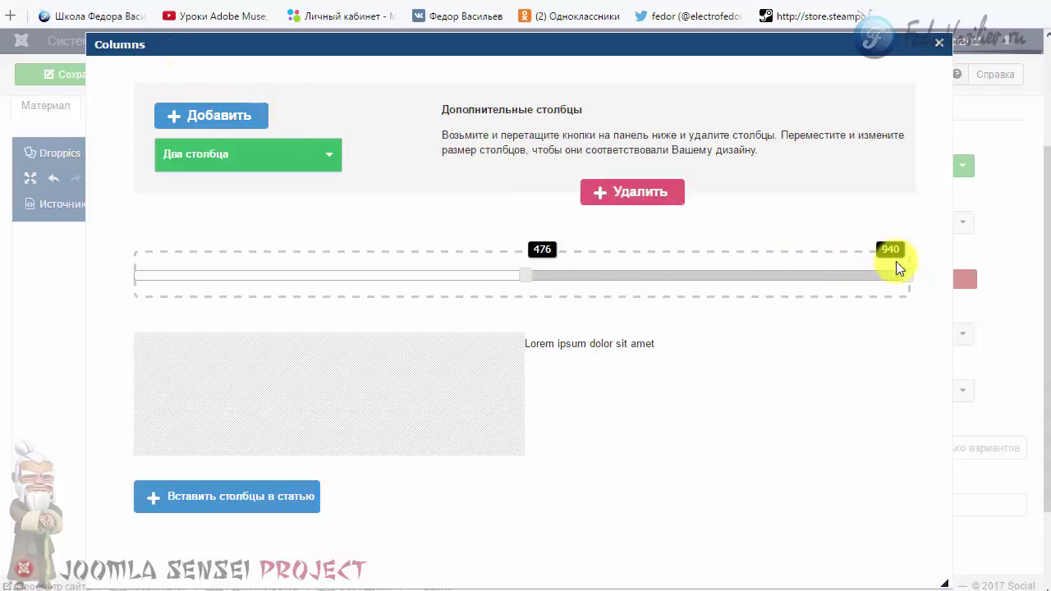
left_click_drag(342, 111, 554, 274)
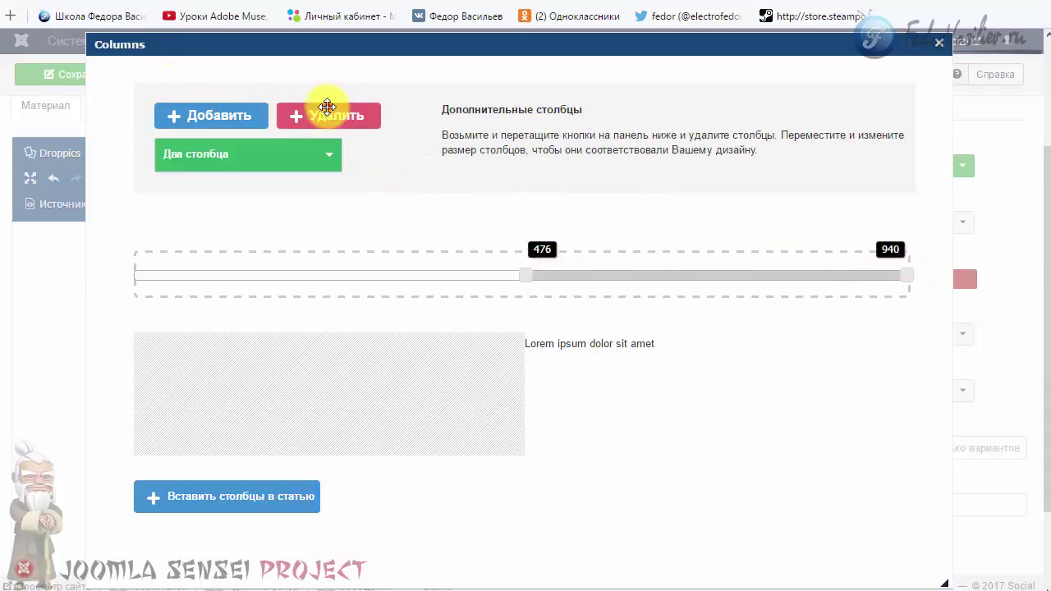
left_click_drag(327, 122, 615, 251)
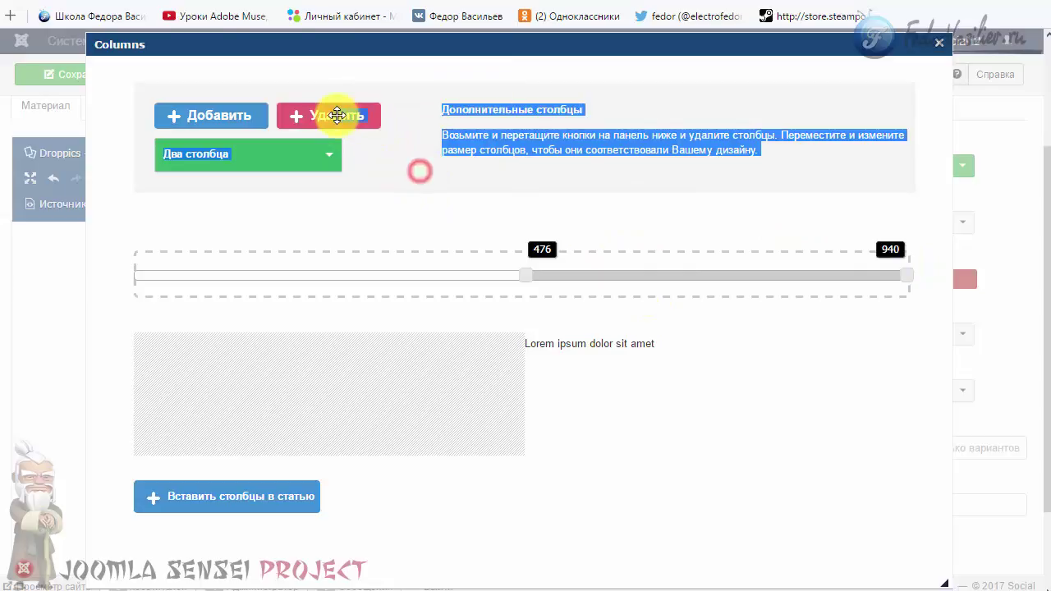
left_click_drag(337, 115, 698, 277)
left_click(492, 228)
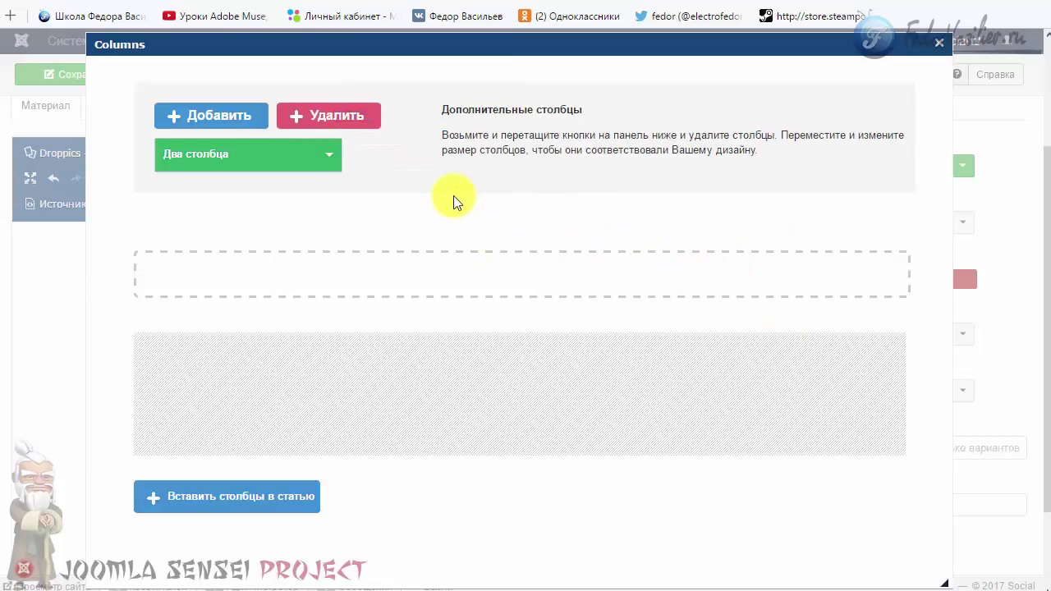
left_click(328, 154)
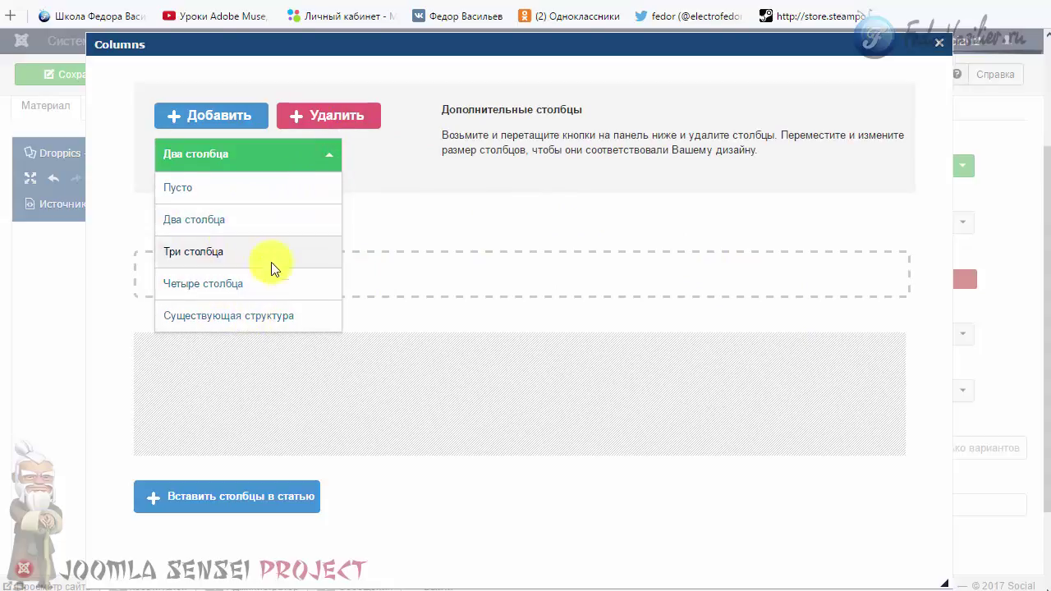
left_click(373, 208)
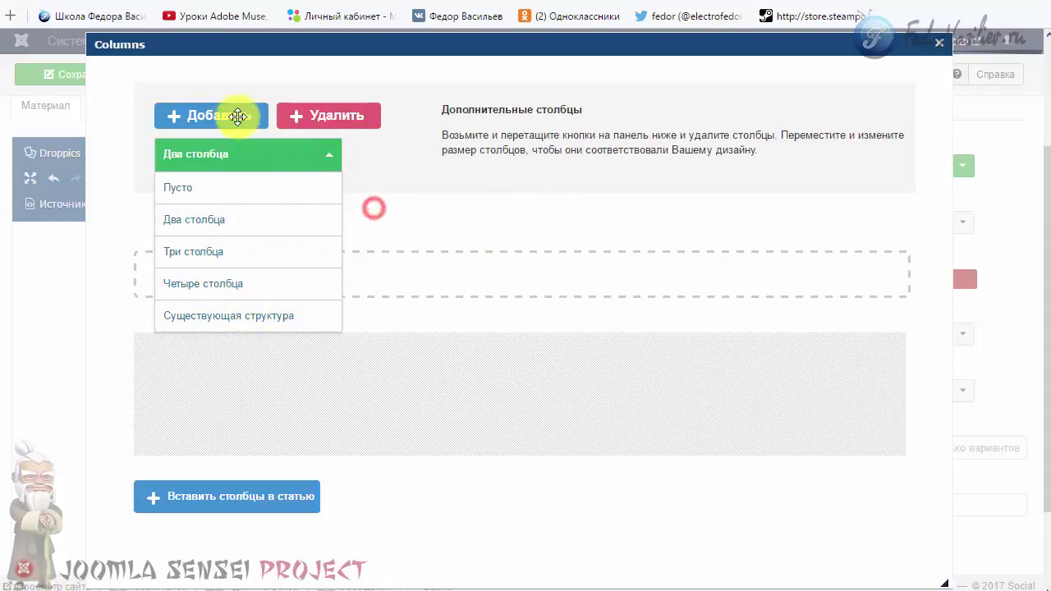
left_click(334, 163)
left_click_drag(216, 131, 218, 129)
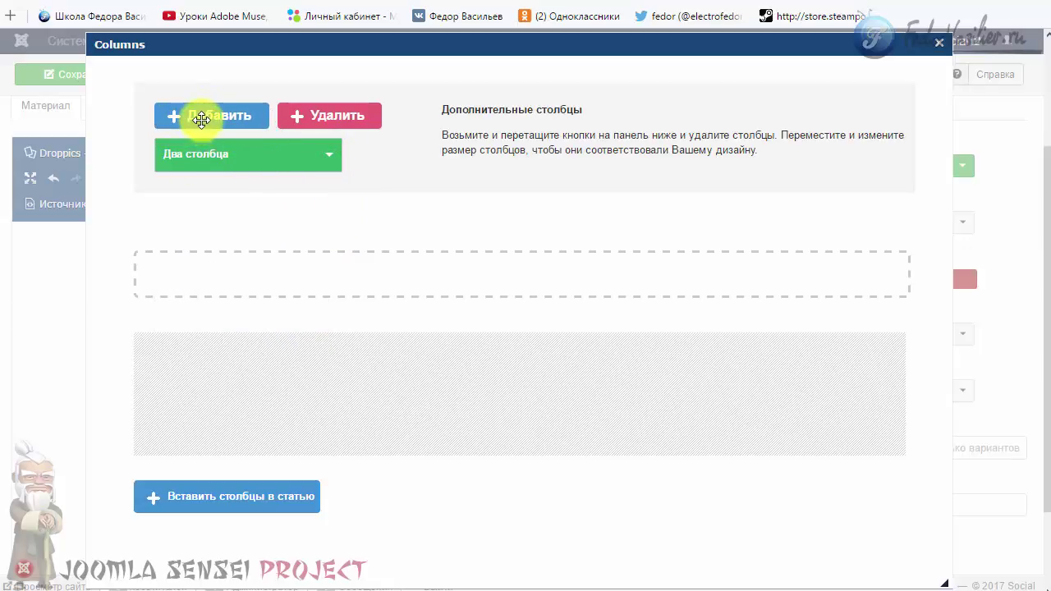
Add three columns to the empty layout, spanning about 0 to 218, 221 to 371 and 396 to 940
left_click_drag(204, 116, 123, 281)
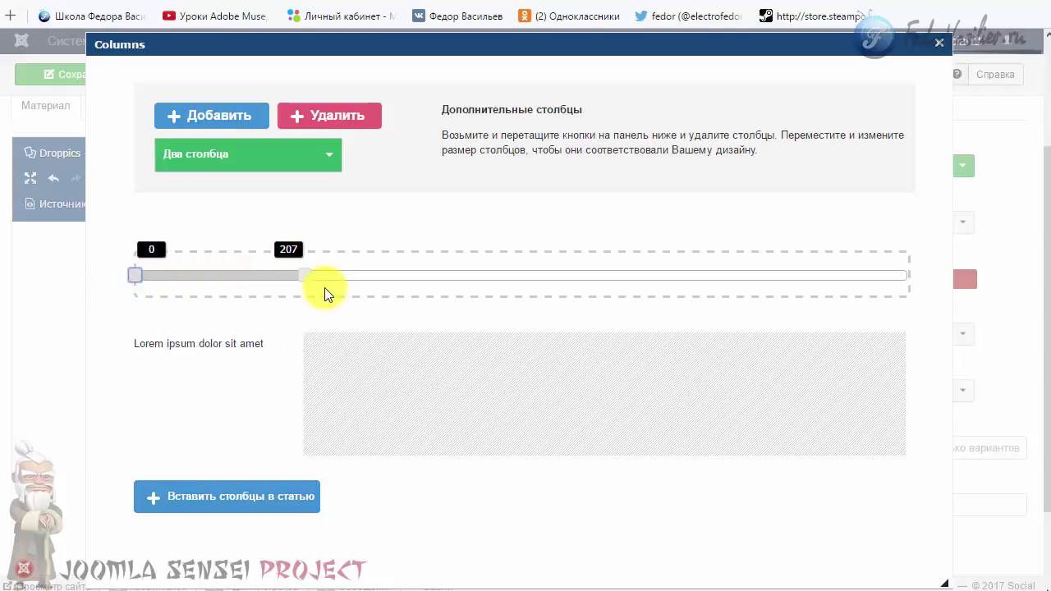
mouse_move(306, 281)
left_mouse_down()
mouse_move(328, 285)
mouse_move(316, 283)
left_mouse_up()
left_click_drag(246, 118, 415, 274)
left_click_drag(183, 114, 459, 277)
left_click_drag(587, 276, 906, 279)
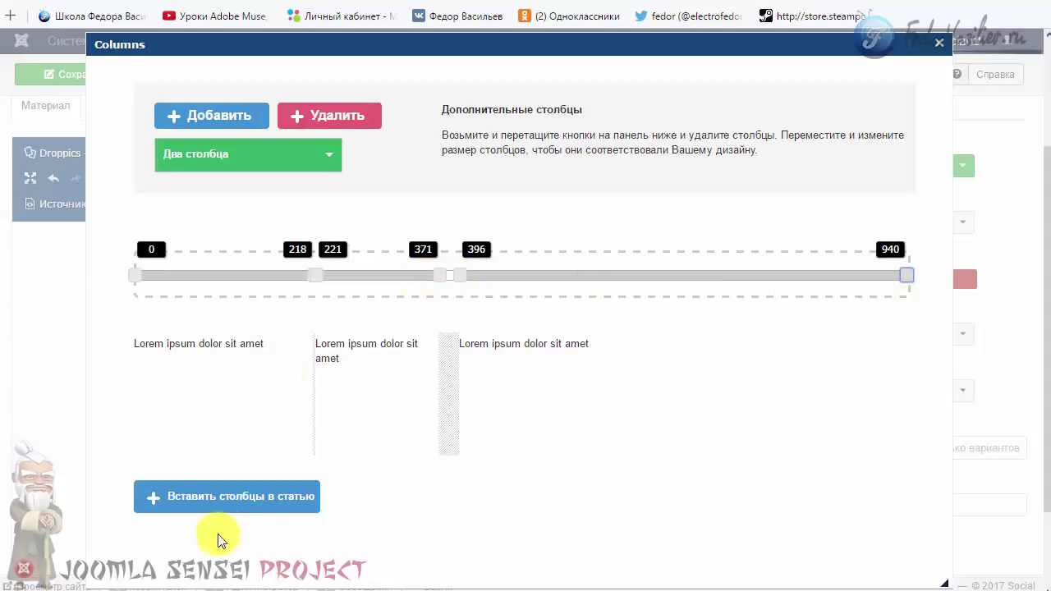
Try selecting the placeholder text in each of the three columns and insert the layout into the article
left_click(351, 367)
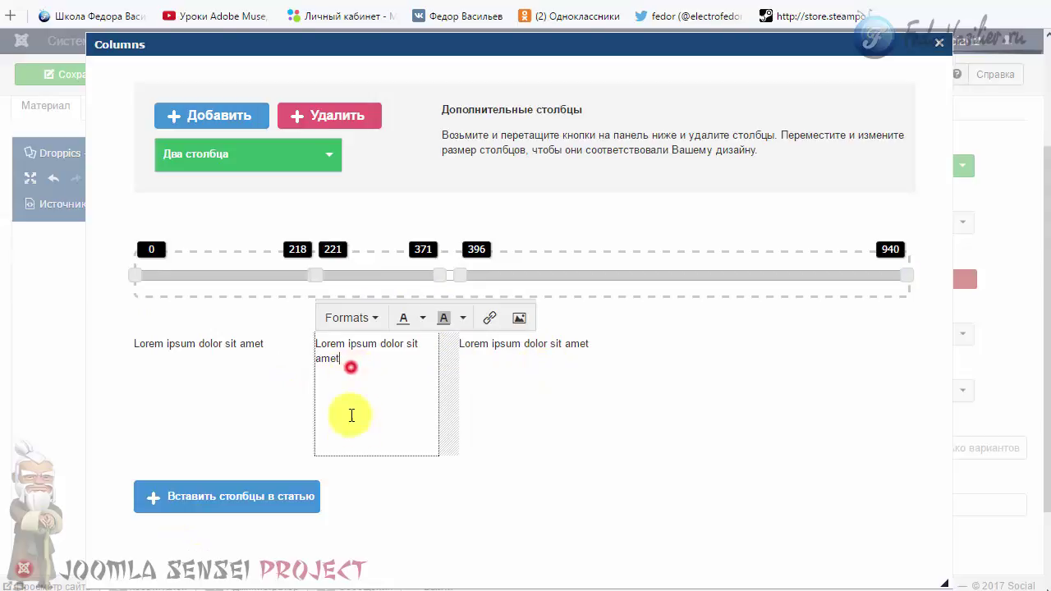
left_click(446, 380)
left_click(535, 366)
left_click_drag(609, 359, 491, 351)
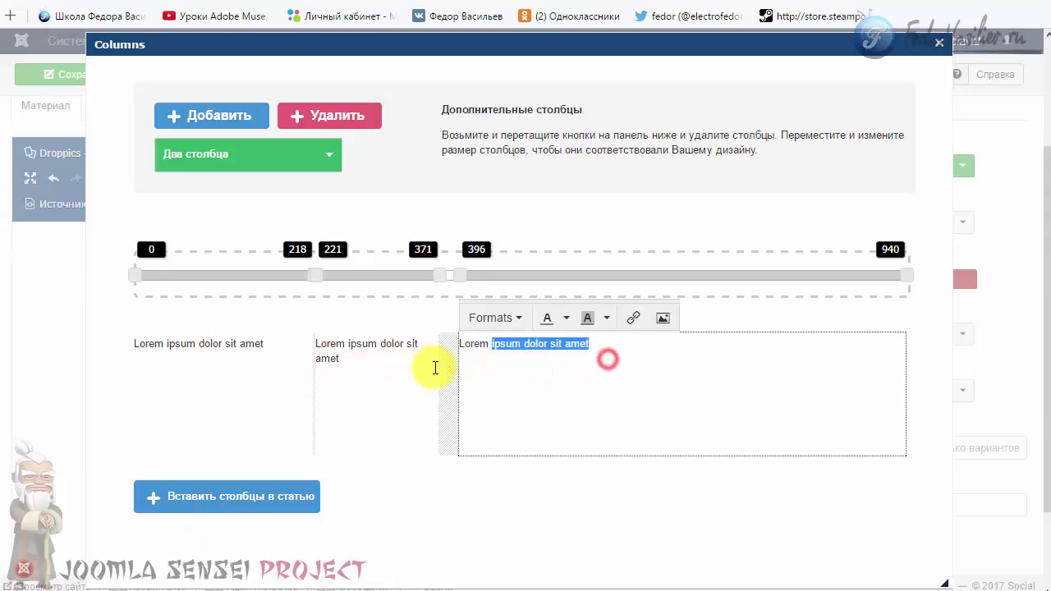
left_click(406, 366)
left_click(222, 353)
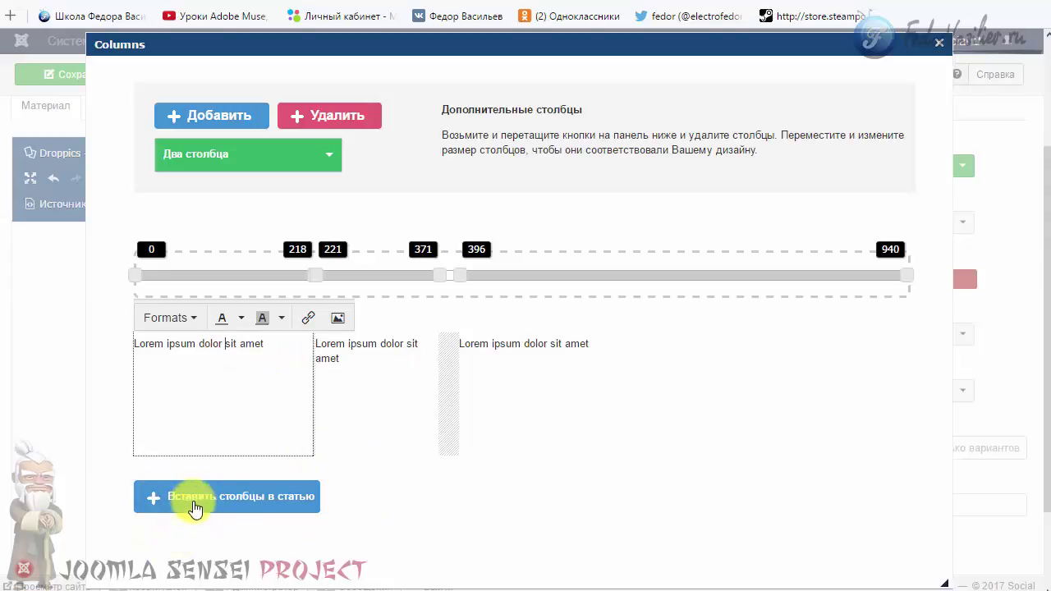
left_click(231, 498)
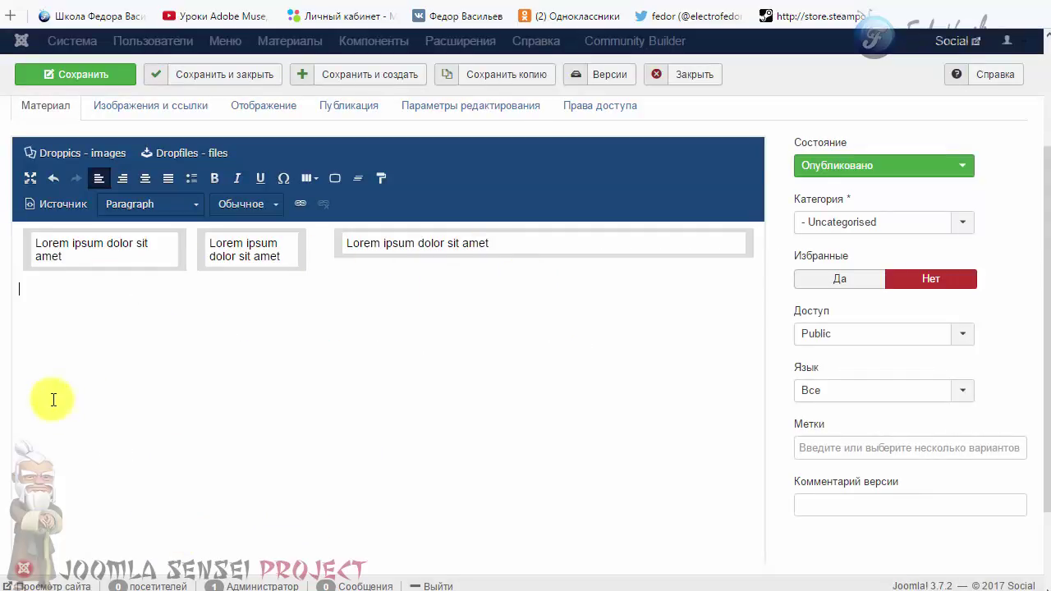
Clear the inserted columns from the article so the text area is empty
triple_click(266, 254)
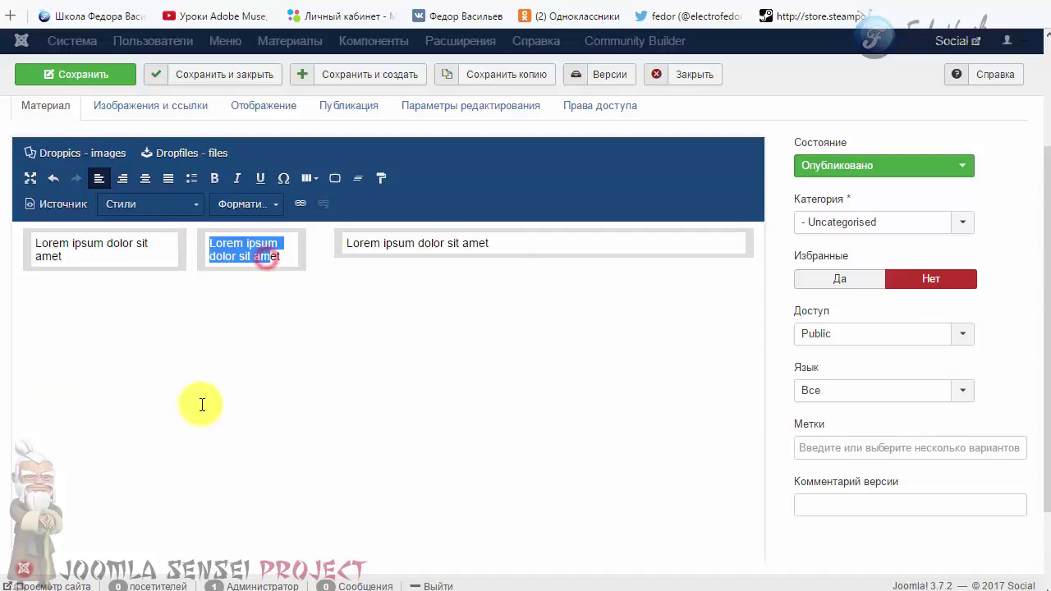
left_click(343, 372)
left_click(309, 181)
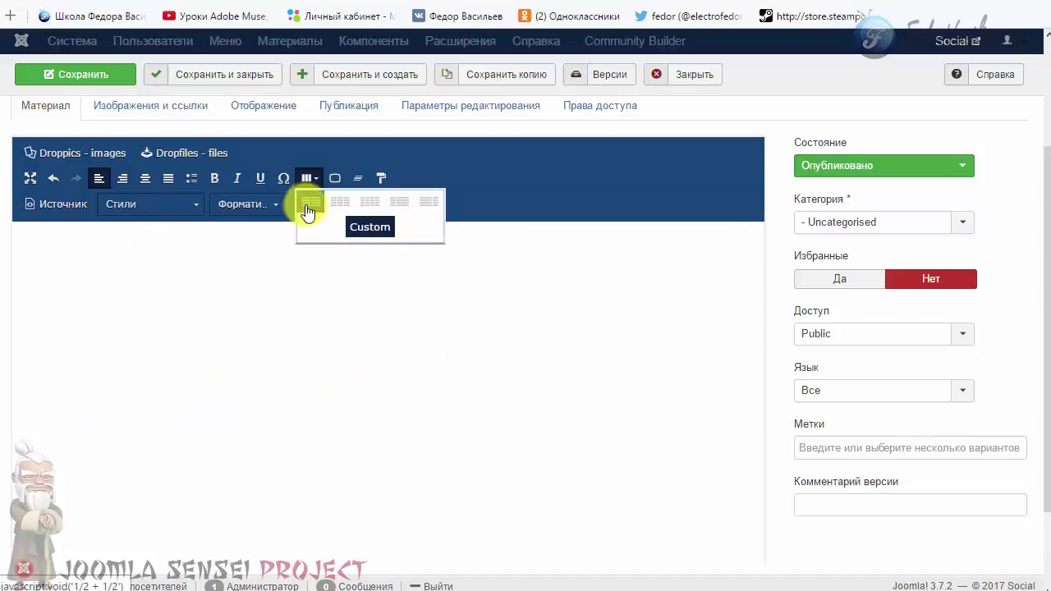
left_click(366, 230)
left_click_drag(230, 129, 242, 296)
left_click(223, 361)
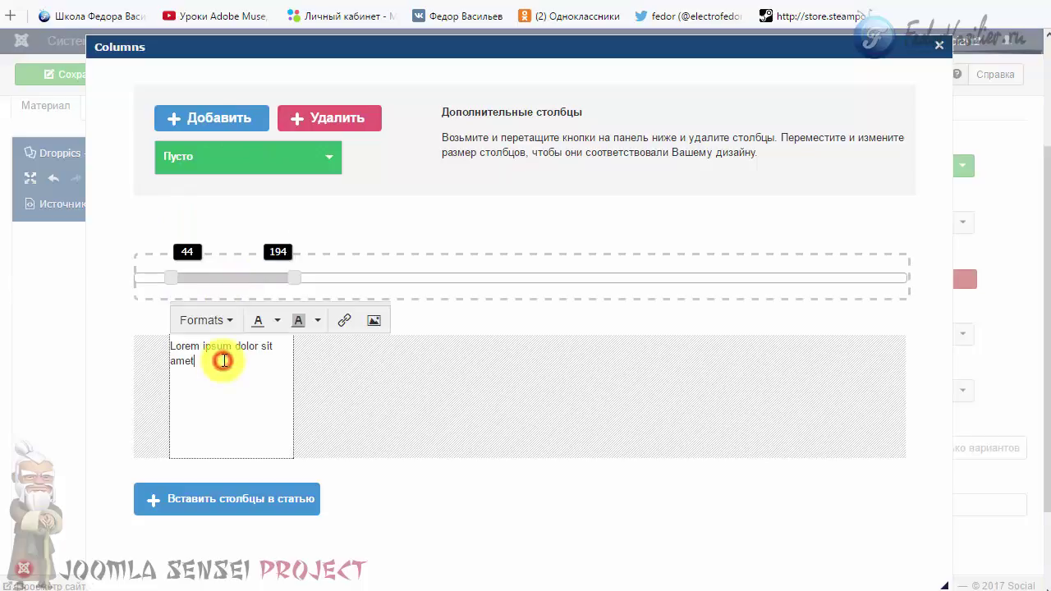
left_click(374, 324)
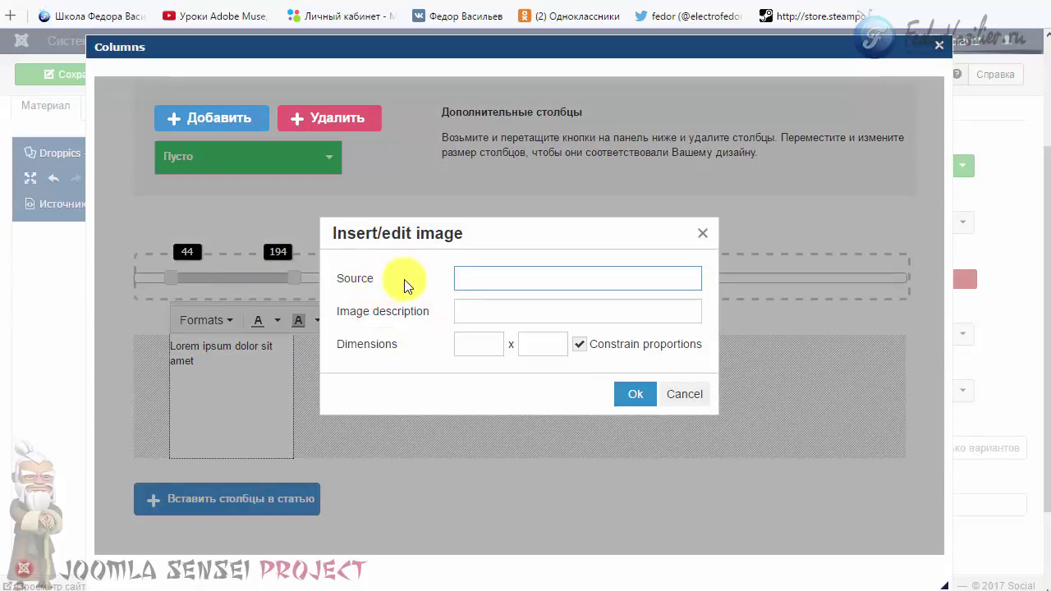
left_click(476, 276)
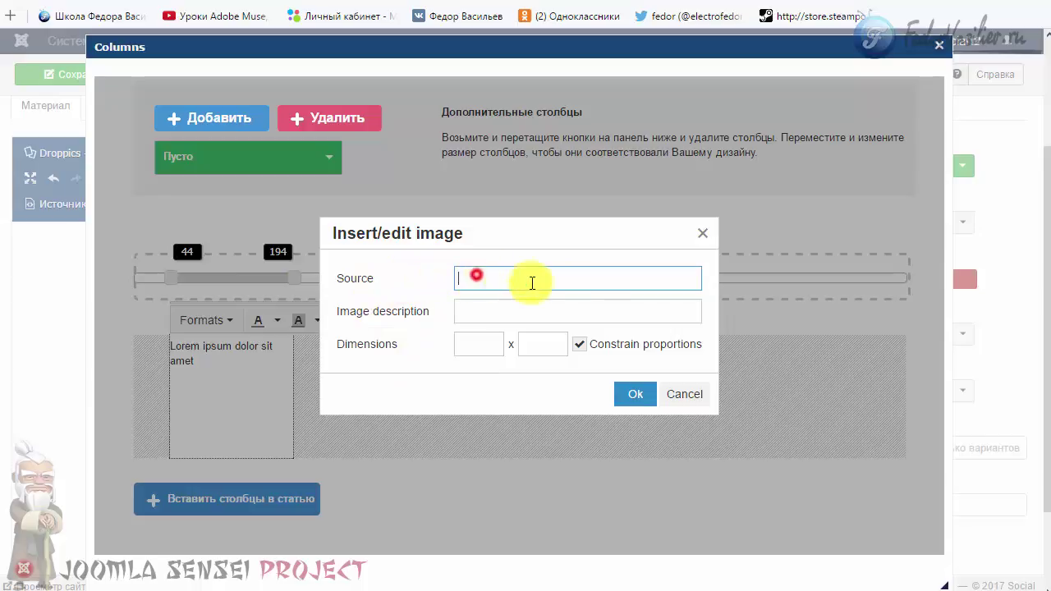
left_click(707, 230)
left_click(938, 45)
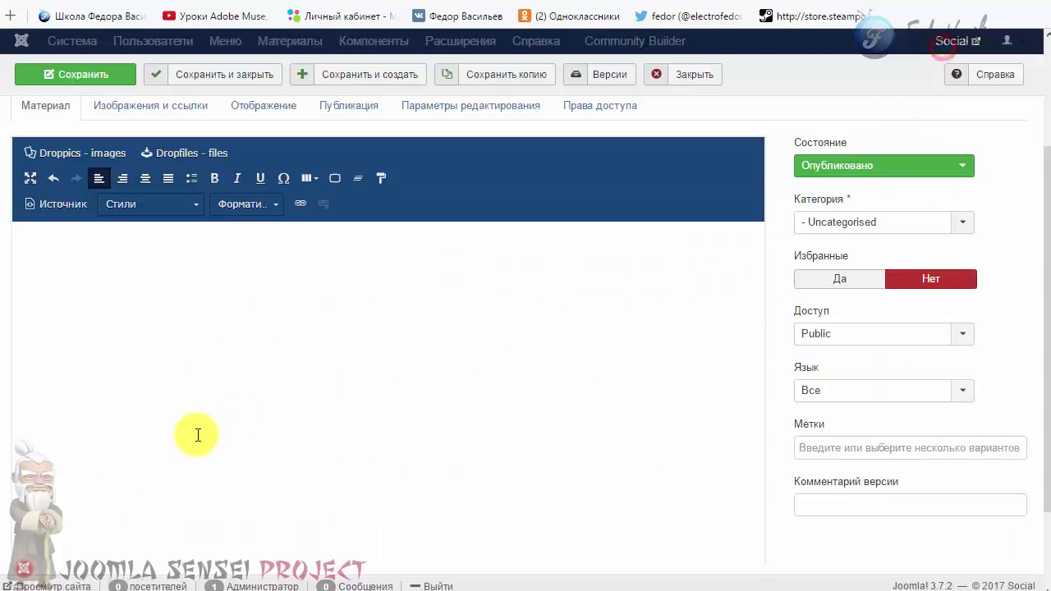
Select powered_by.png in the article's image picker, copy its path images/powered_by.png and leave the picker without inserting it
scroll(250, 369, "down", 1)
left_click(382, 521)
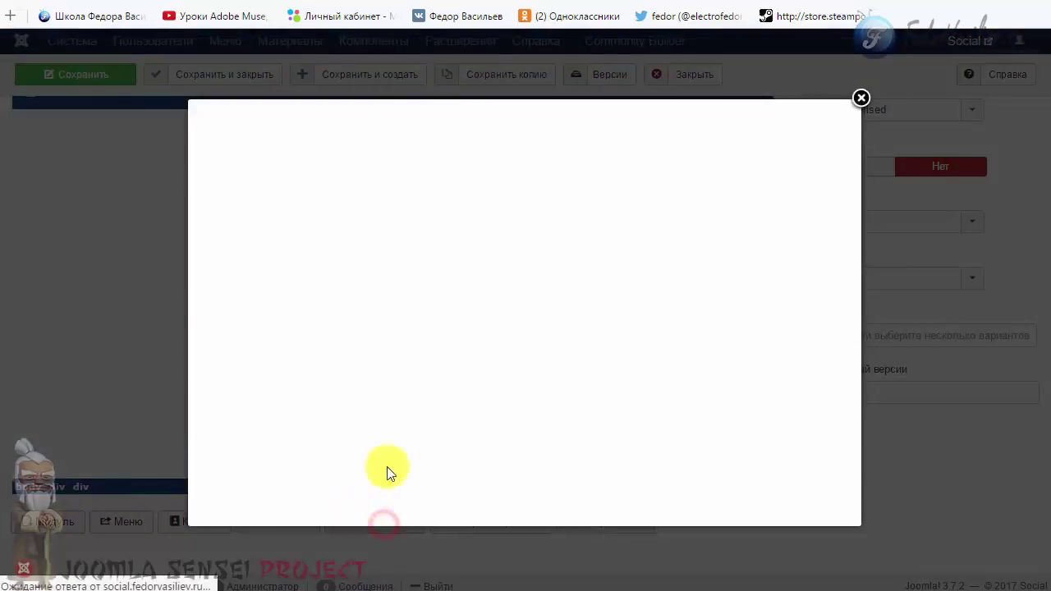
scroll(481, 344, "down", 1)
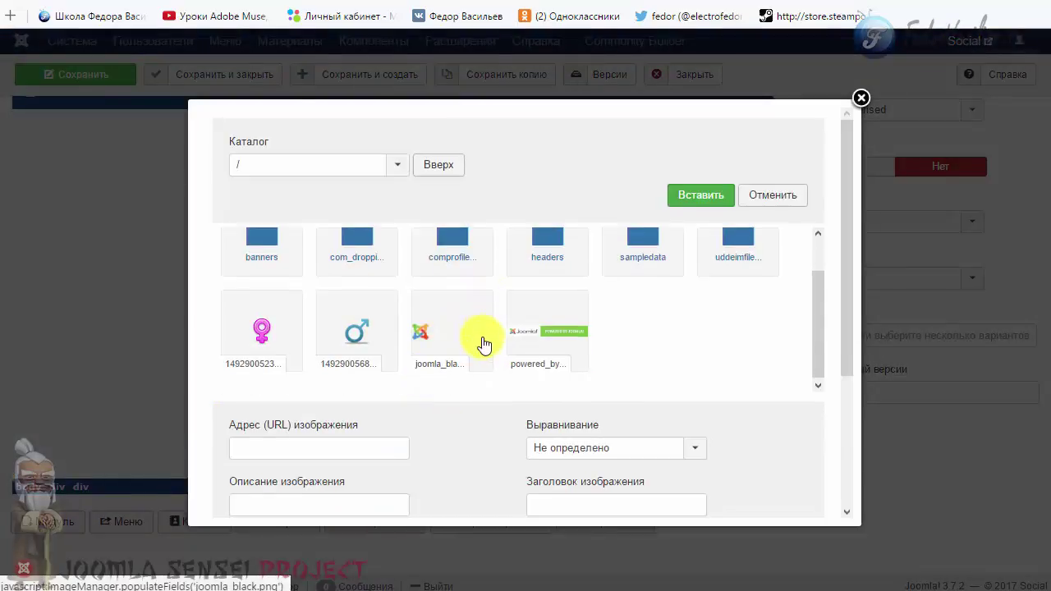
left_click(547, 336)
scroll(234, 371, "down", 1)
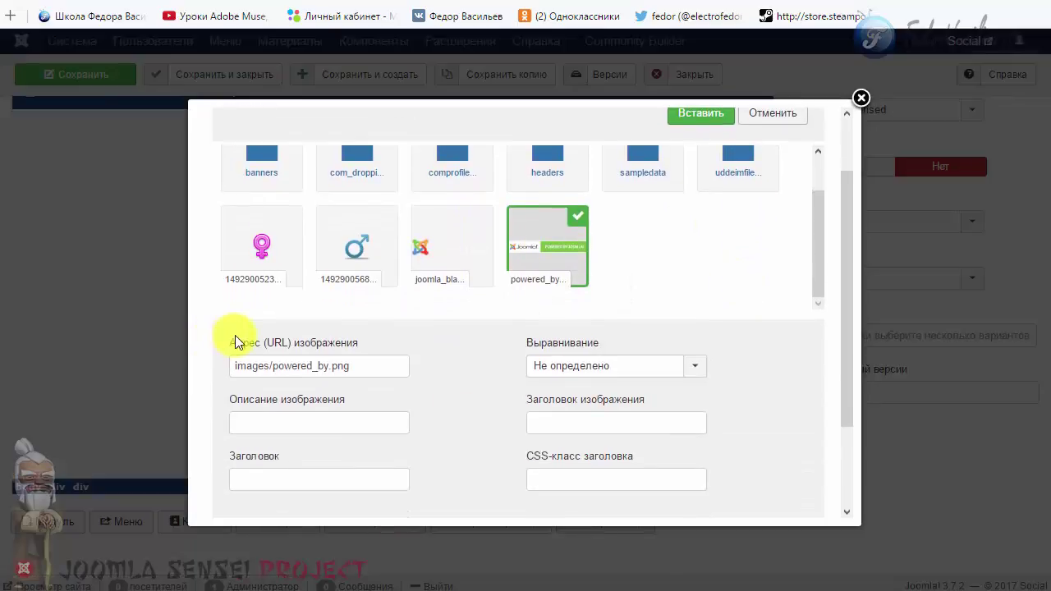
left_click_drag(373, 370, 206, 369)
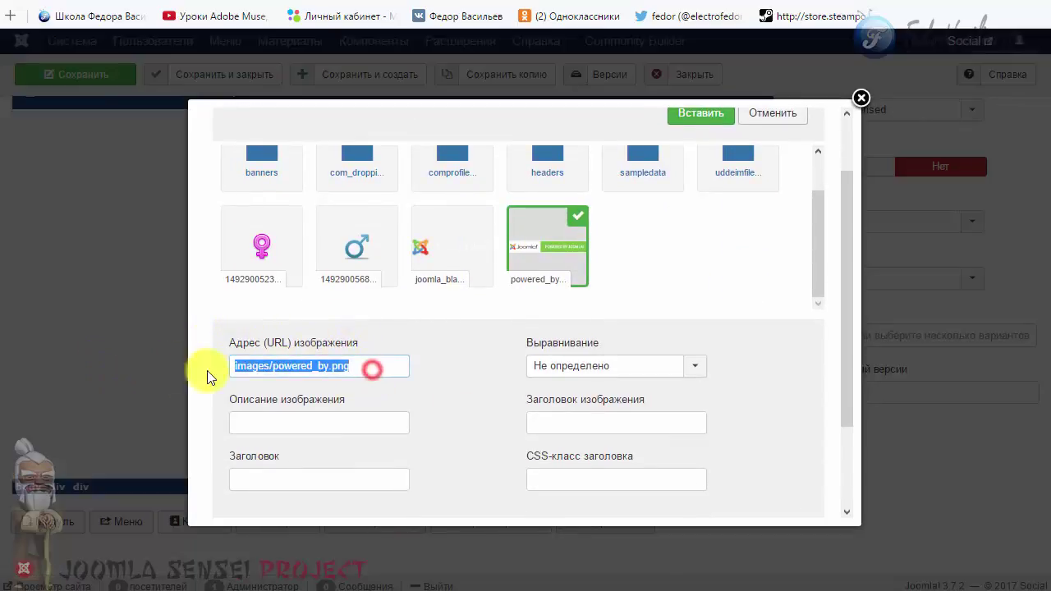
right_click(254, 369)
left_click(283, 400)
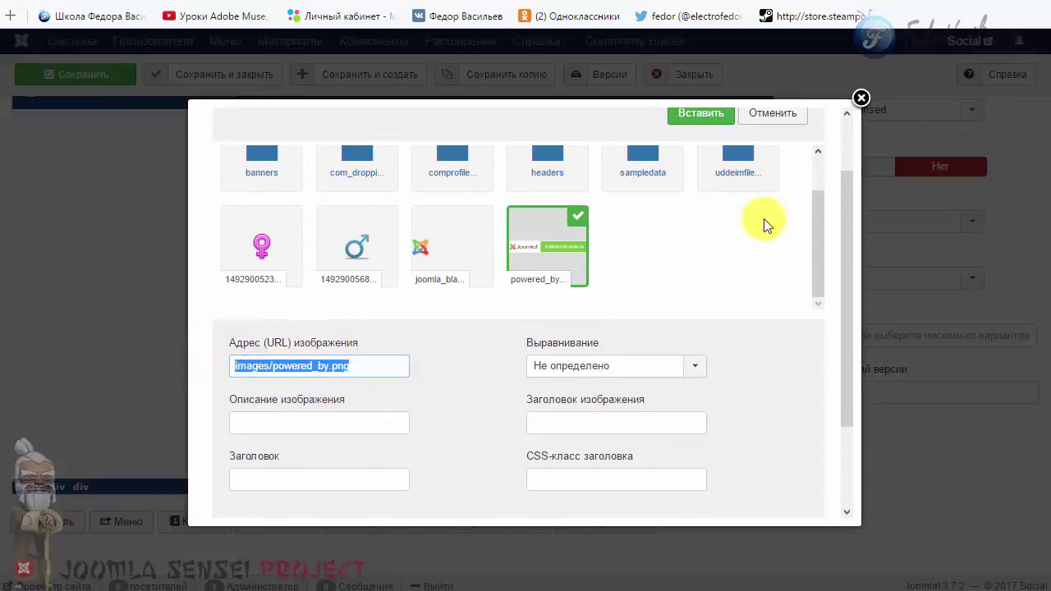
left_click(860, 99)
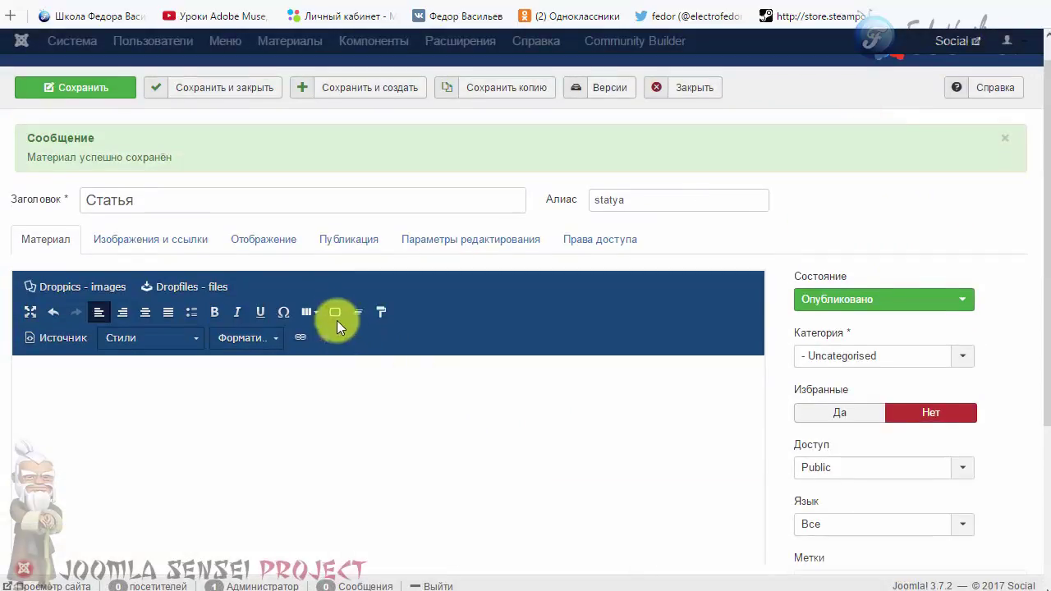
Start a custom column layout and add a single column spanning about 54 to 204
left_click(332, 313)
left_click(841, 82)
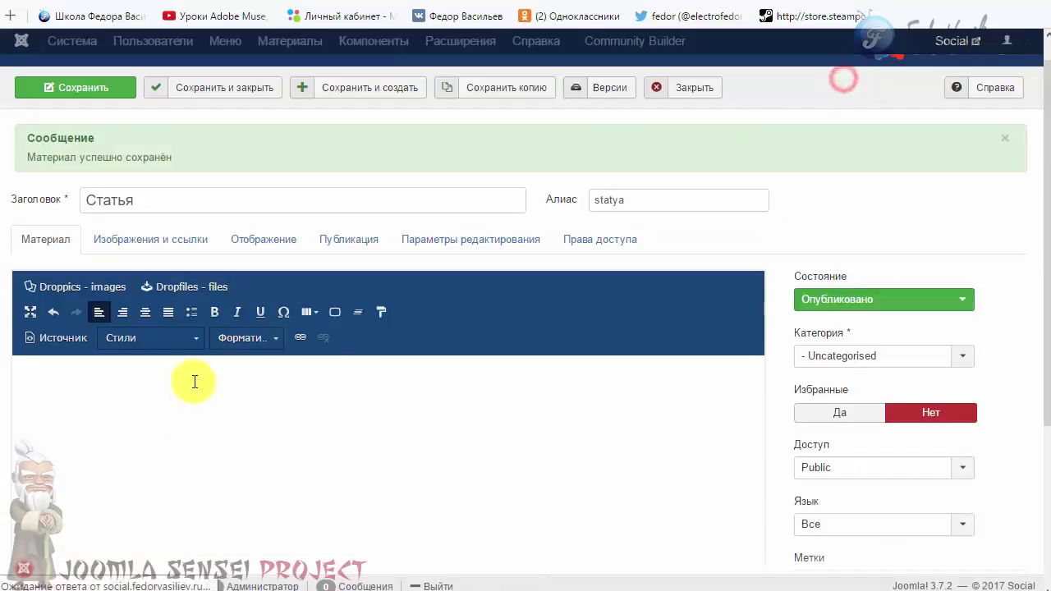
left_click(310, 312)
left_click(357, 364)
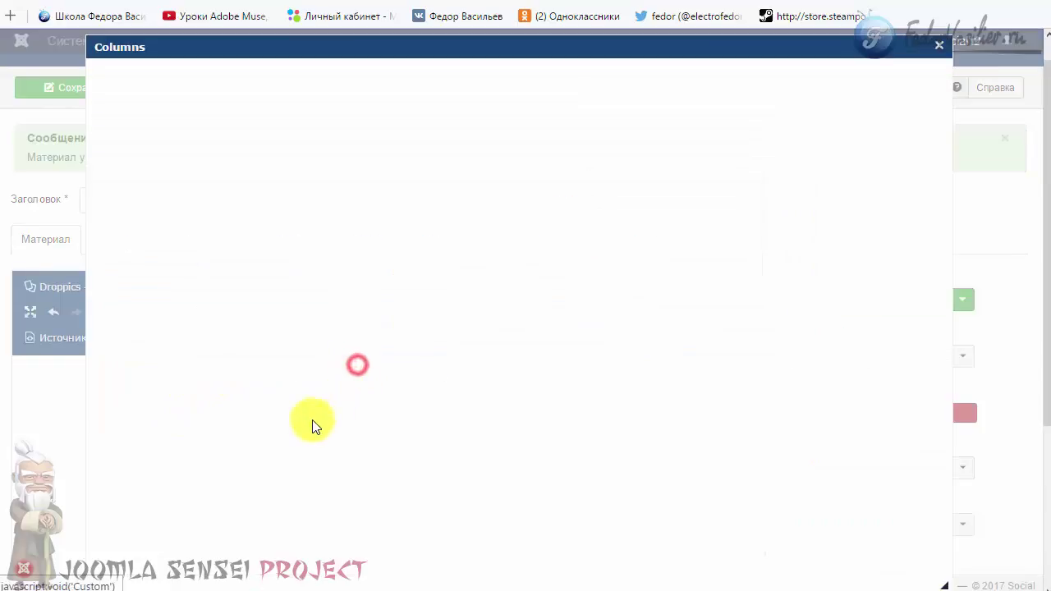
left_click_drag(237, 132, 270, 291)
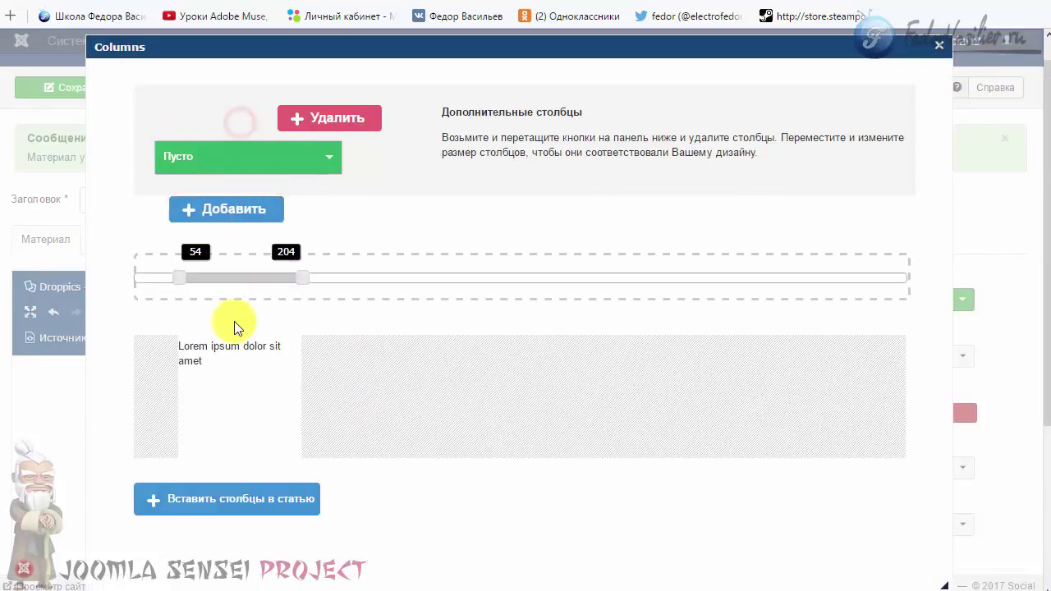
Add the image images/powered_by.png after the column's placeholder text and insert the column layout into the article
left_click(267, 355)
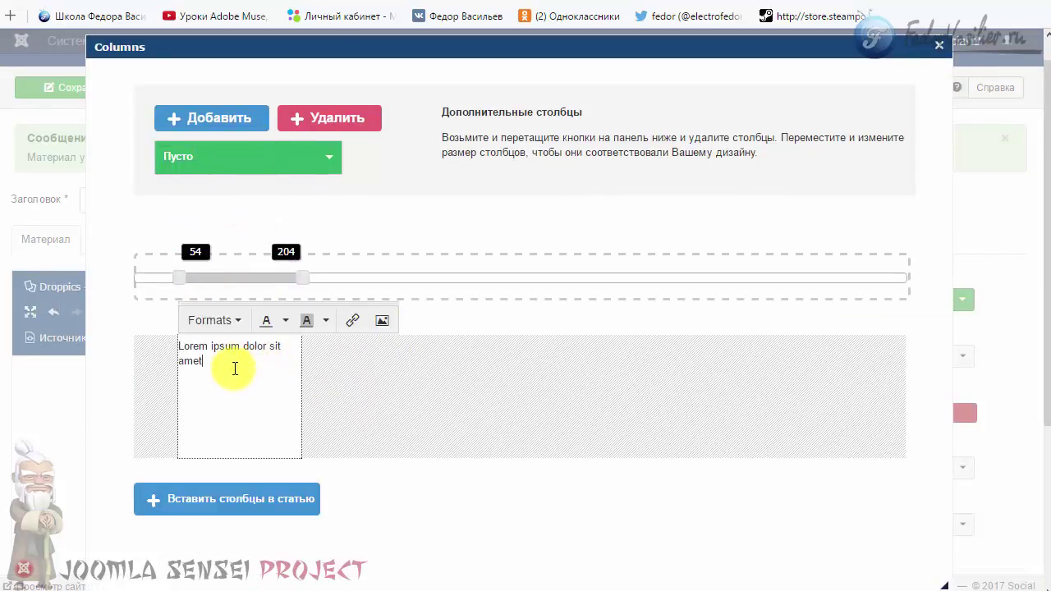
left_click(382, 325)
right_click(480, 277)
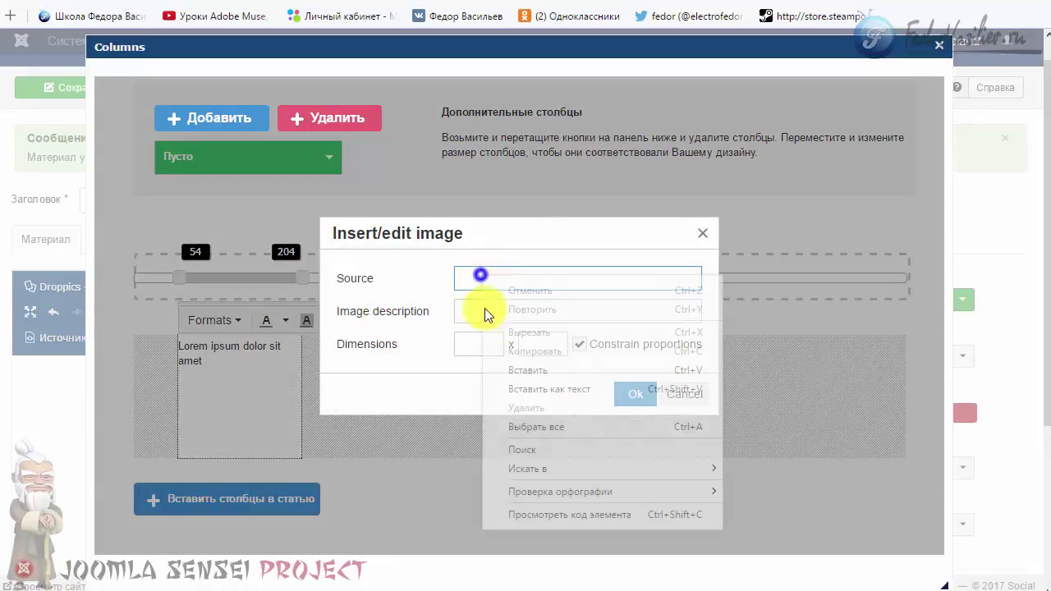
left_click(512, 366)
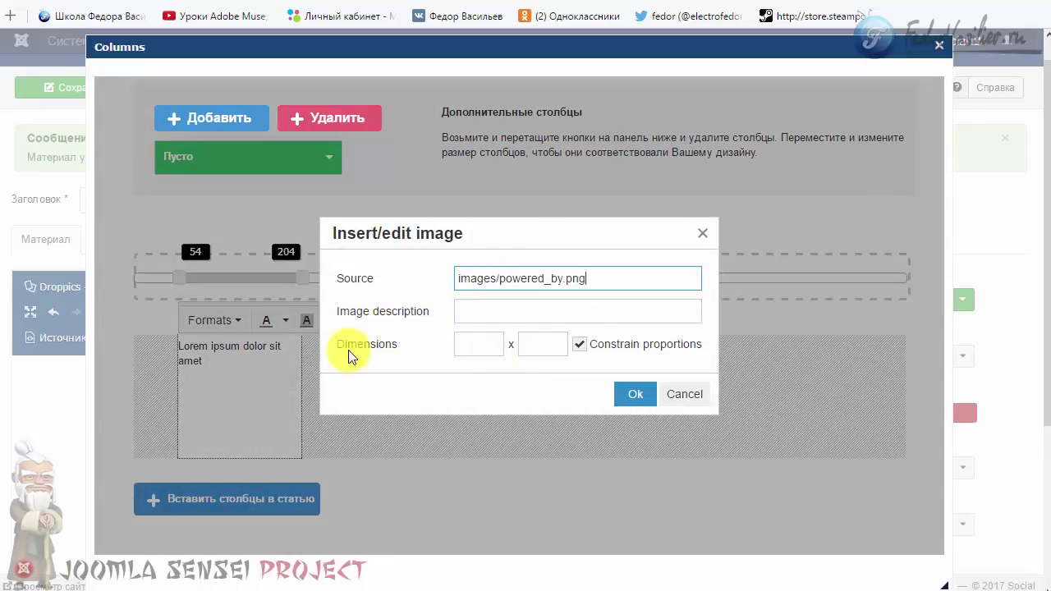
left_click(482, 314)
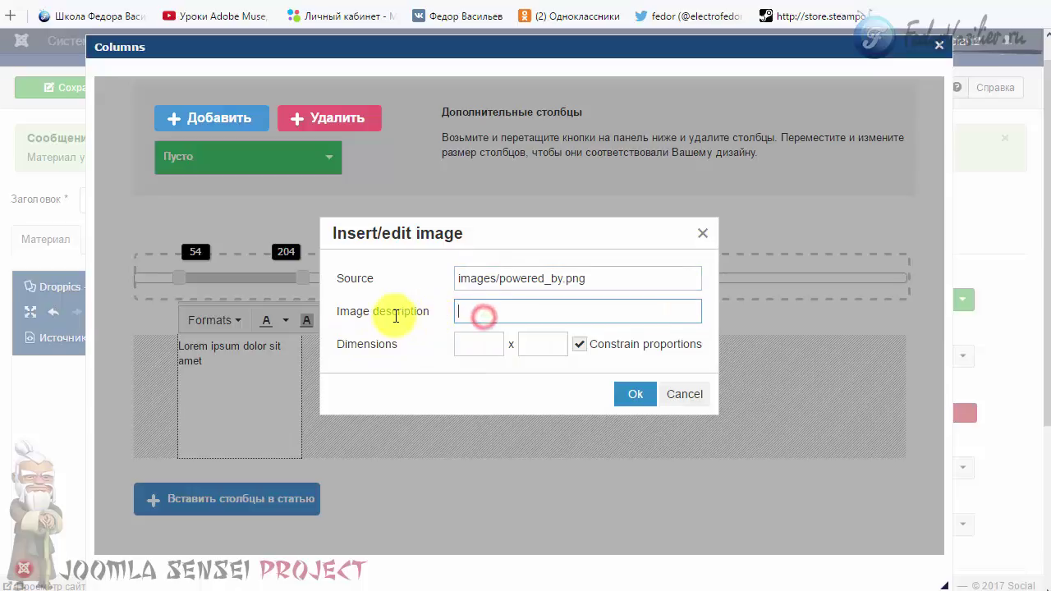
left_click(624, 395)
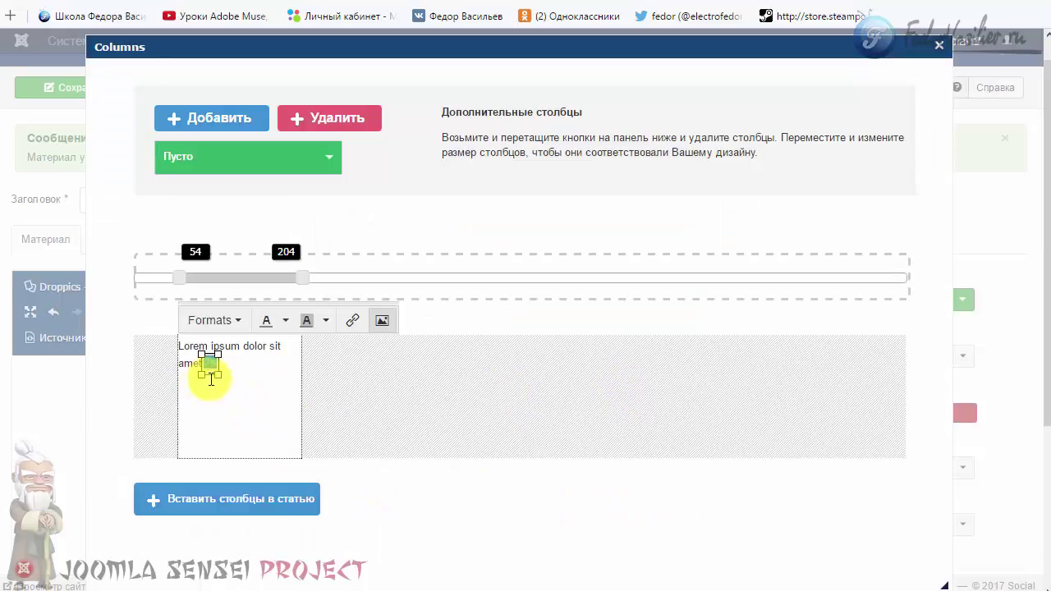
left_click(239, 404)
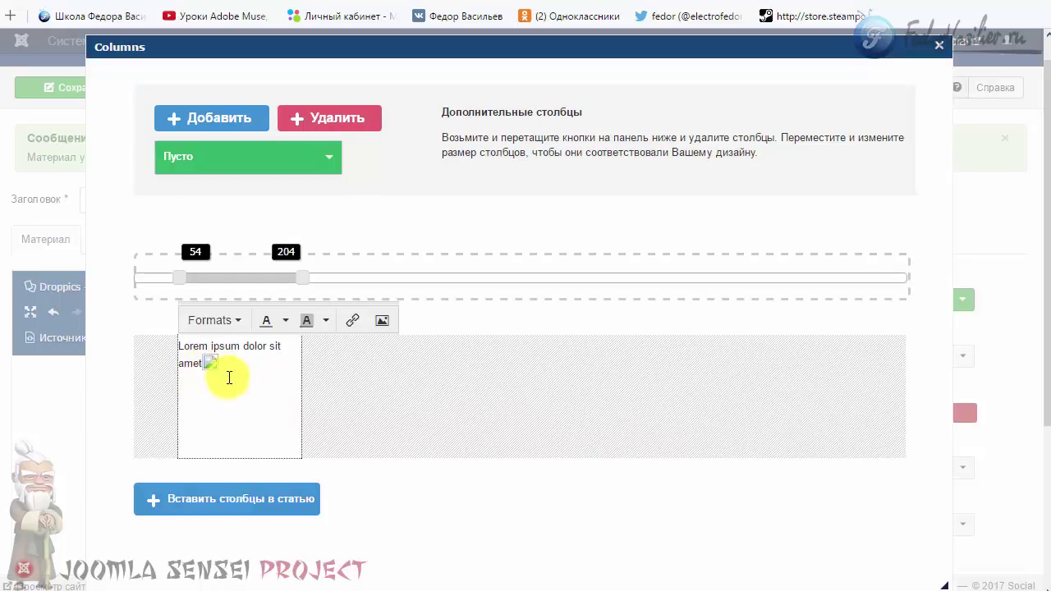
left_click(251, 499)
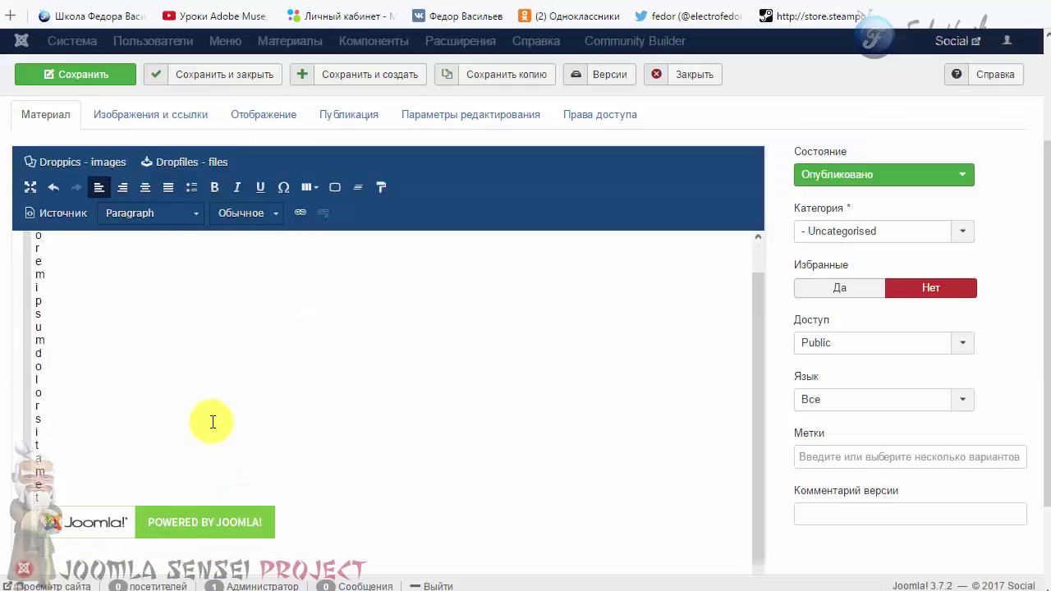
Delete the inserted column's vertical placeholder text together with the Joomla image from the article body
scroll(212, 422, "down", 2)
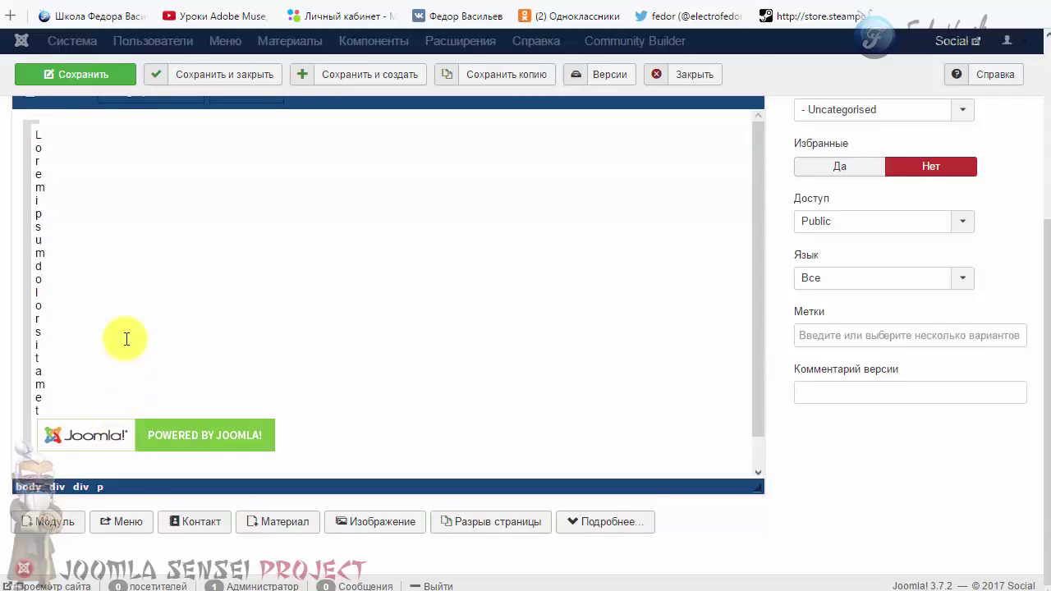
key("ctrl+s")
scroll(125, 353, "down", 3)
left_click(177, 433)
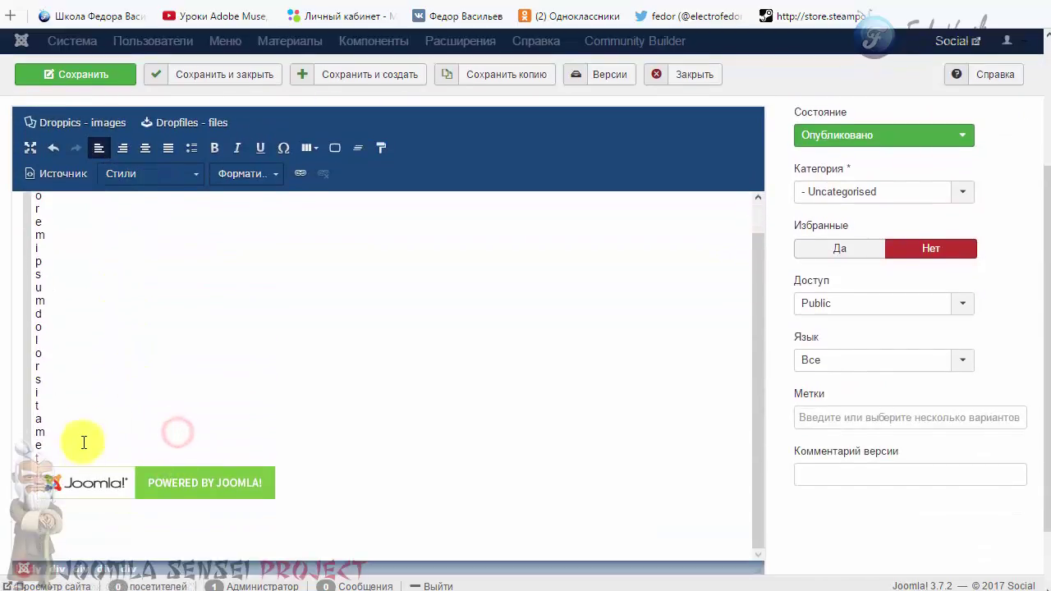
left_click_drag(166, 485, 136, 427)
left_click(136, 429)
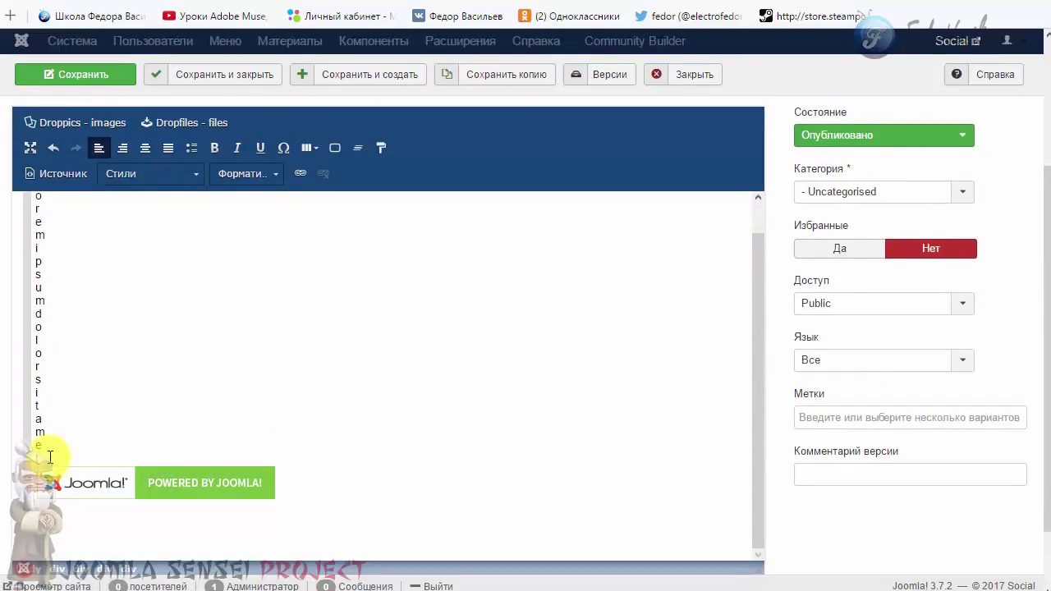
left_click_drag(49, 456, 36, 201)
key("Delete")
key("Delete")
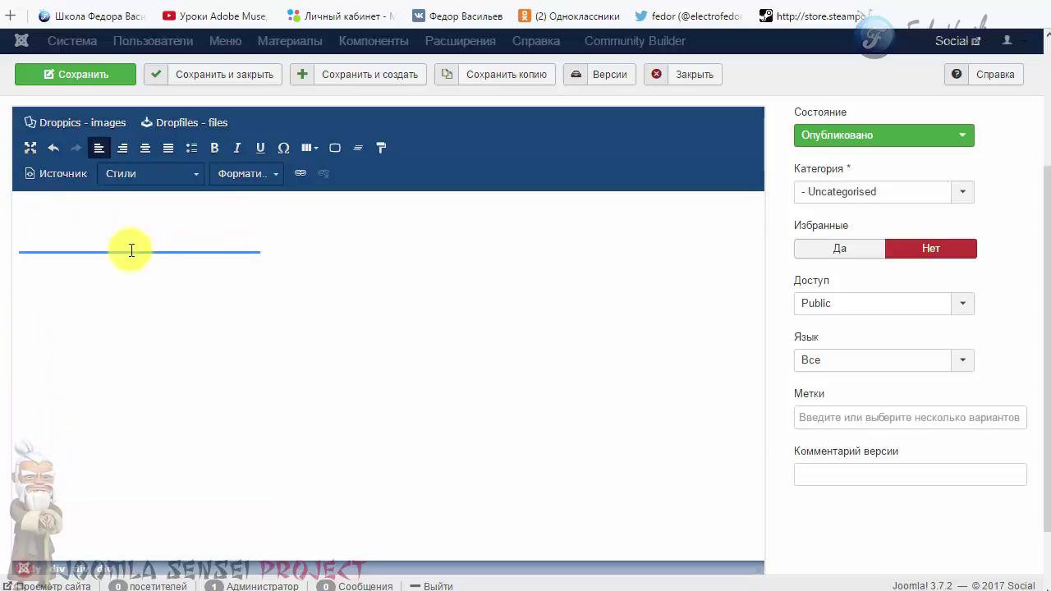
Erase all leftover column markup from the article's HTML source and return to the visual view
left_click(230, 258)
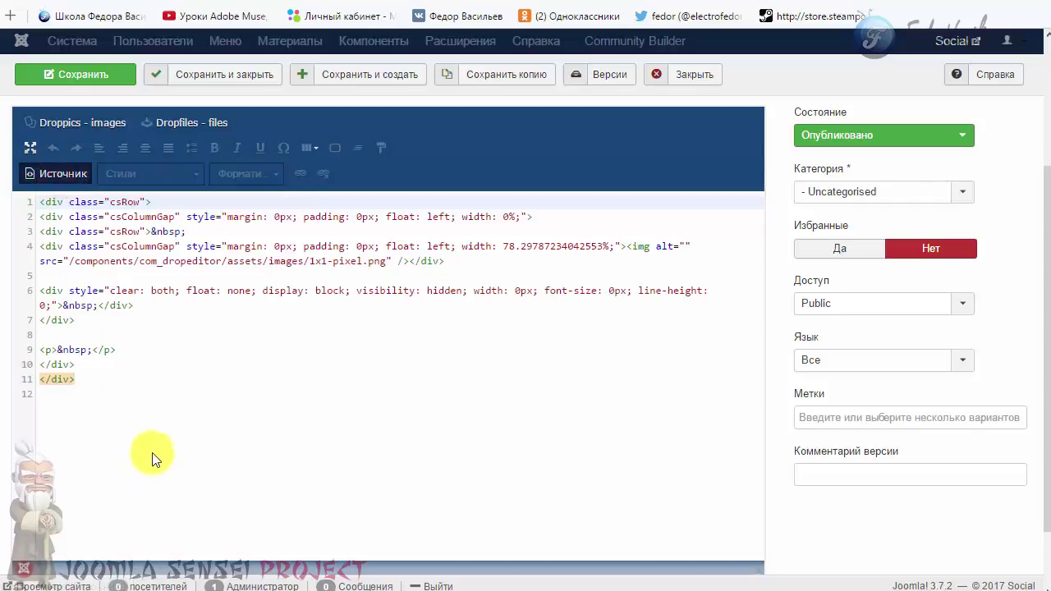
left_click(123, 398)
key("ctrl+a")
key("Delete")
left_click(49, 181)
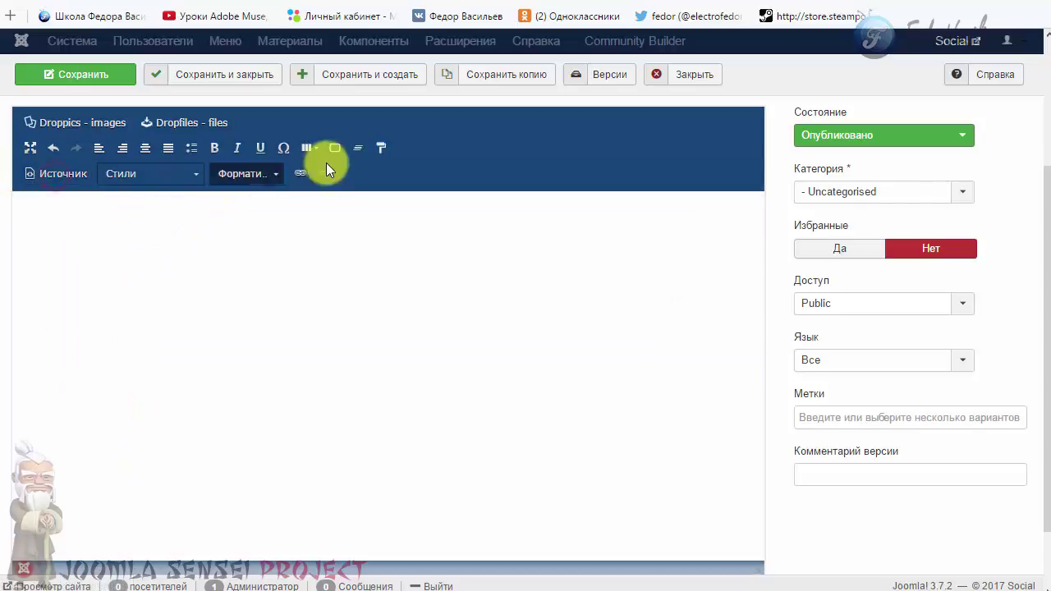
Start a custom column layout and add three columns spanning about 23 to 173, 205 to 355 and 366 to 535
left_click(317, 148)
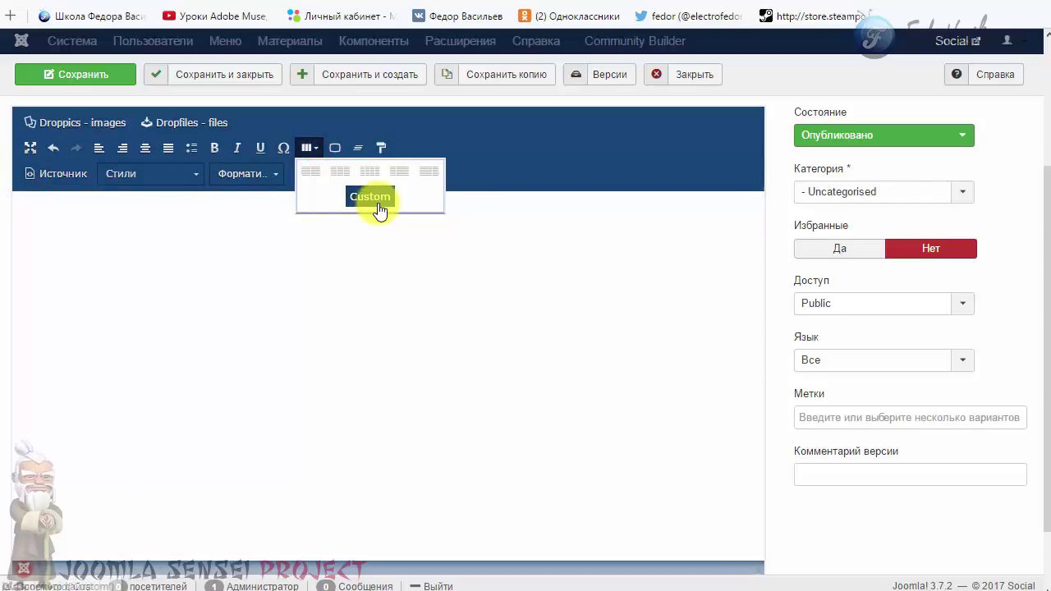
left_click(369, 196)
left_click_drag(222, 117, 222, 267)
left_click_drag(218, 119, 365, 278)
left_click_drag(230, 114, 437, 280)
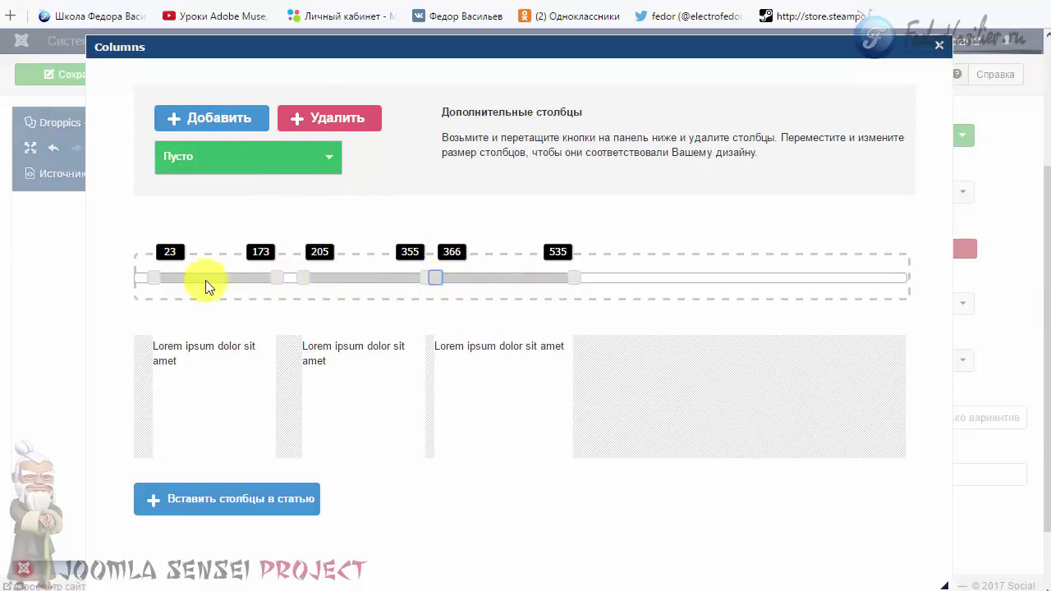
Remove all three columns one by one from the custom layout
left_click_drag(305, 120, 559, 280)
left_click_drag(312, 120, 415, 282)
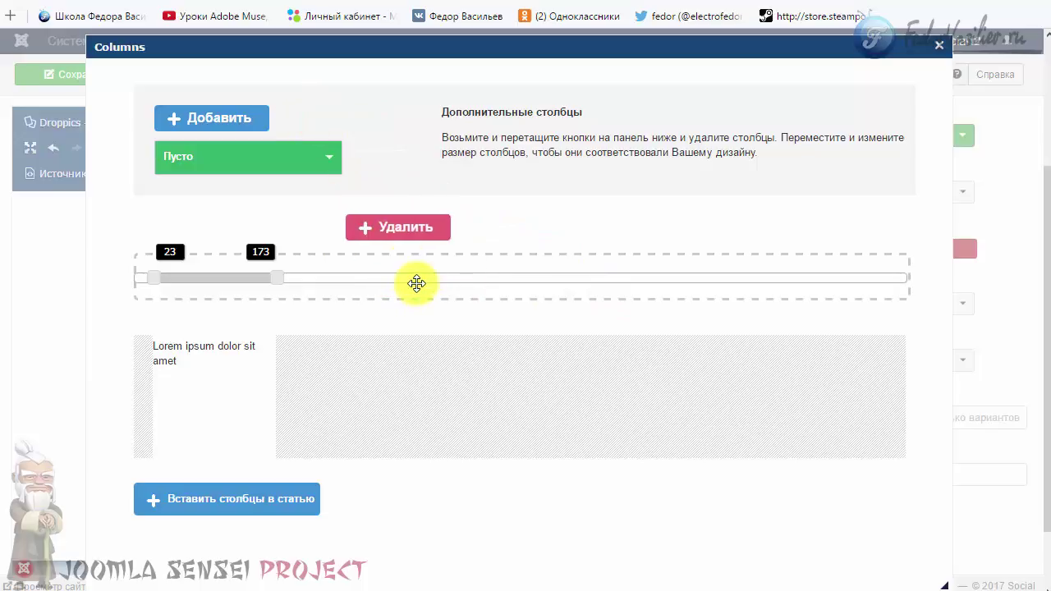
left_click(221, 269)
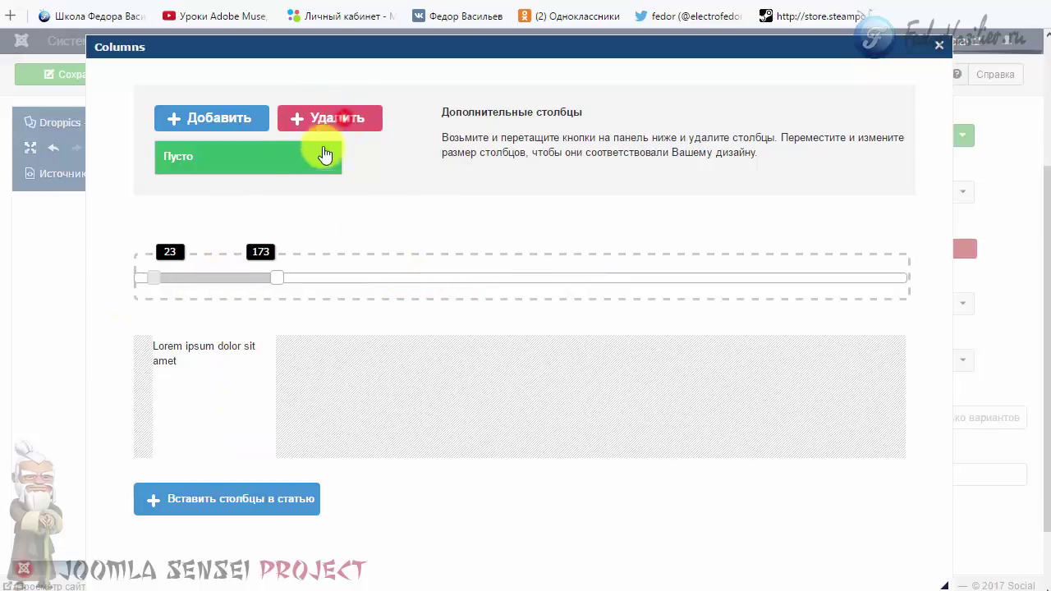
left_click_drag(328, 118, 263, 304)
Try the four-column preset (Четыре столбца) in the custom layout and adjust the start of its fourth column
left_click(246, 156)
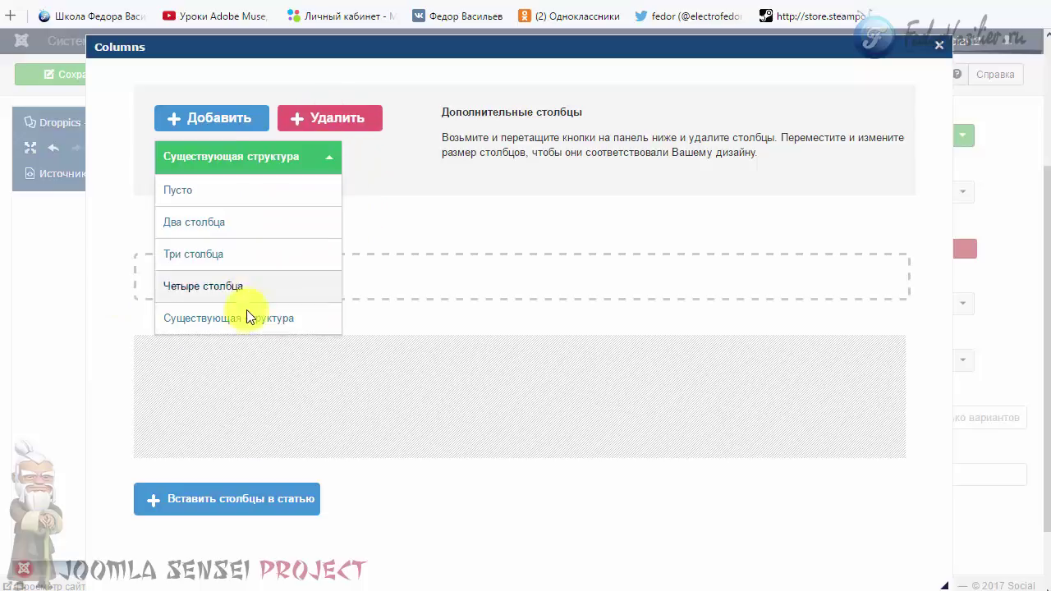
left_click(246, 283)
left_click(263, 161)
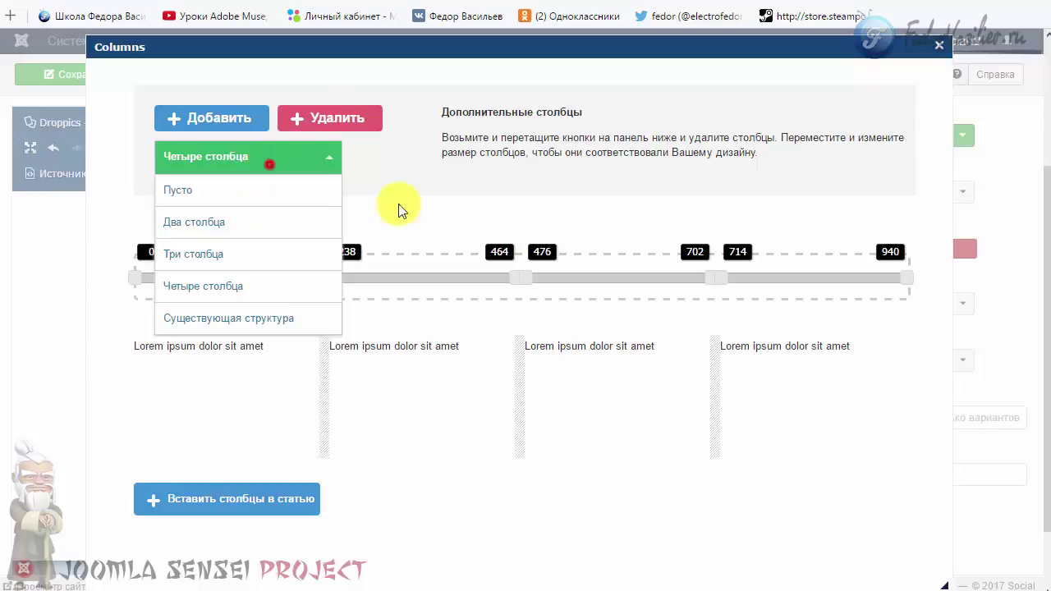
left_click(322, 159)
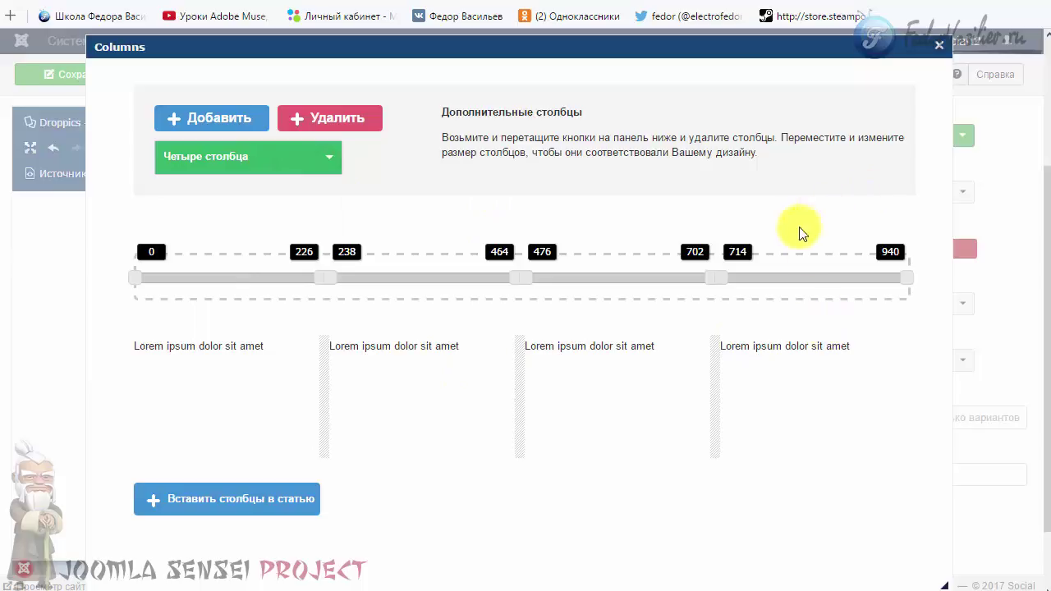
mouse_move(719, 279)
left_mouse_down()
mouse_move(749, 288)
mouse_move(728, 284)
left_mouse_up()
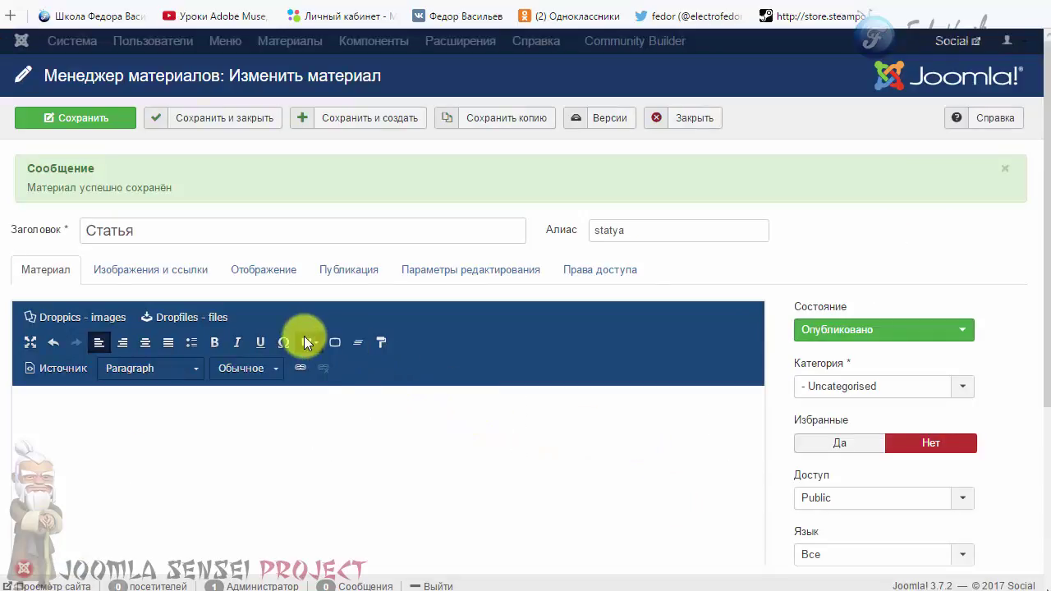
scroll(320, 287, "down", 1)
left_click(316, 260)
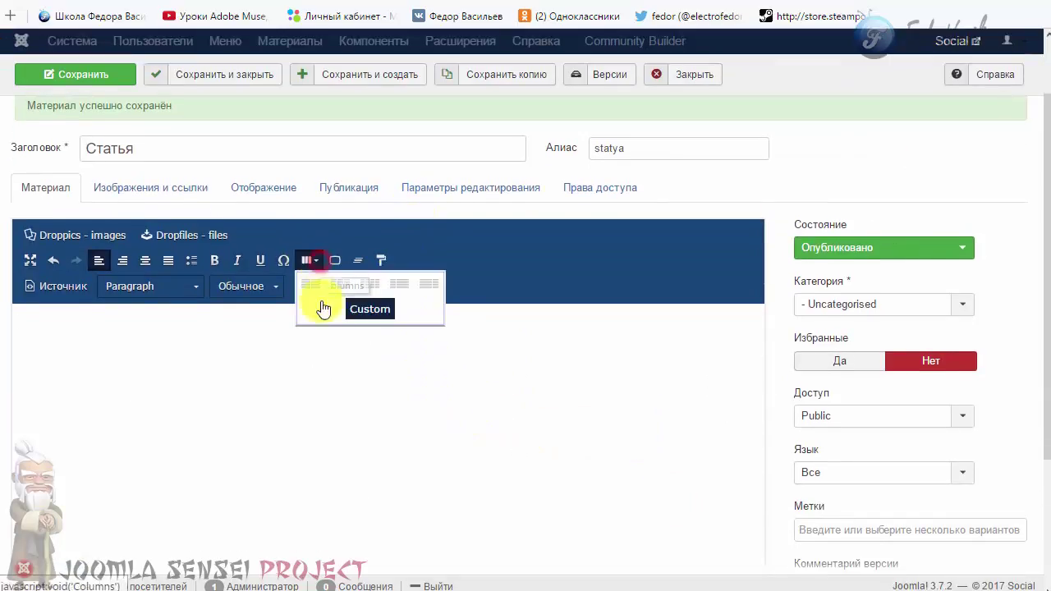
left_click(240, 379)
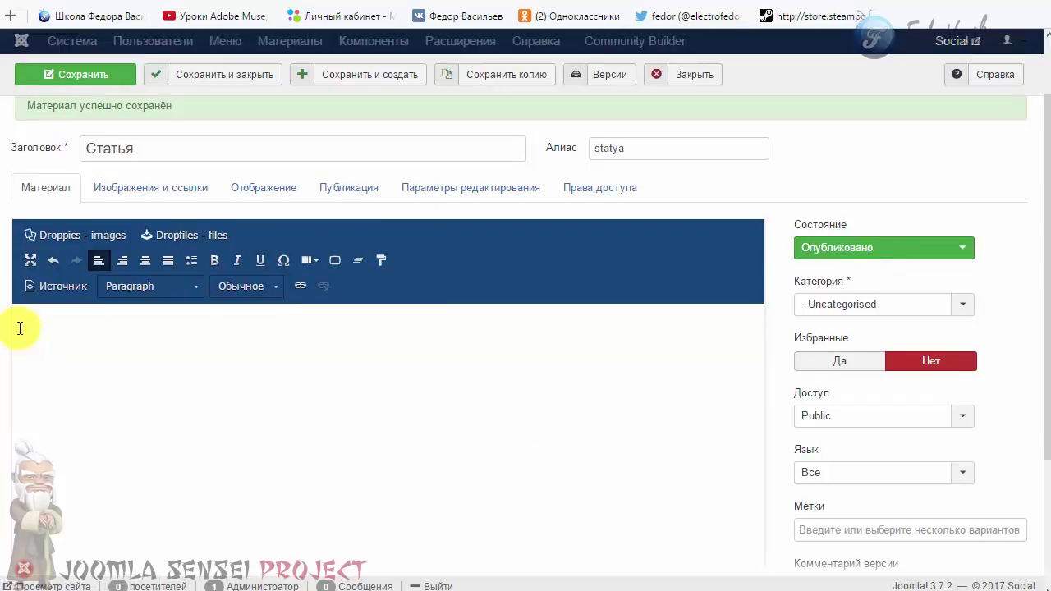
left_click(316, 264)
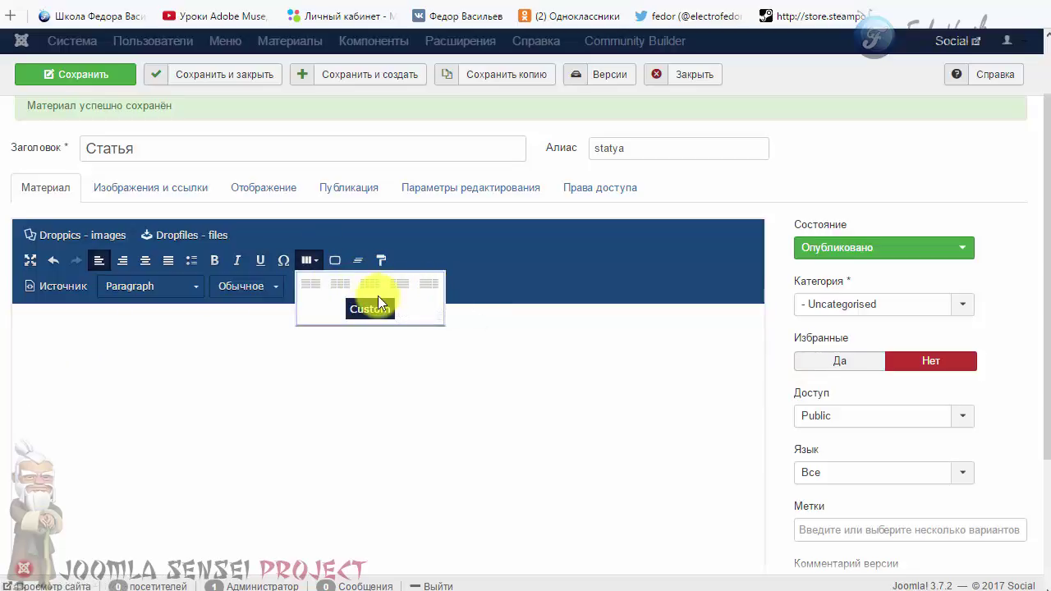
left_click(413, 365)
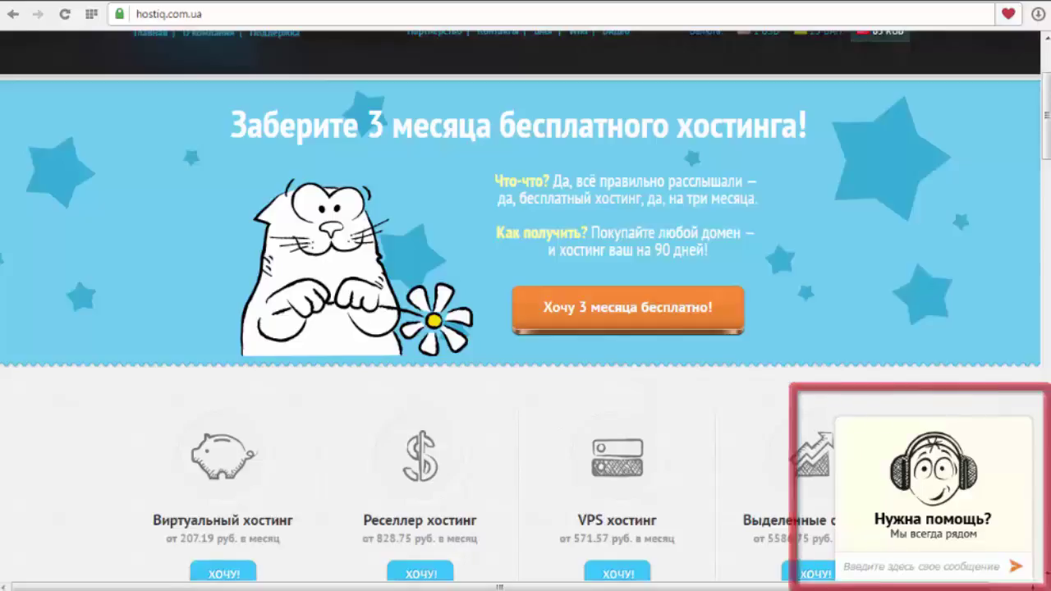
On the hostiq.com.ua website, open the support chat form and minimize it again
left_click(925, 522)
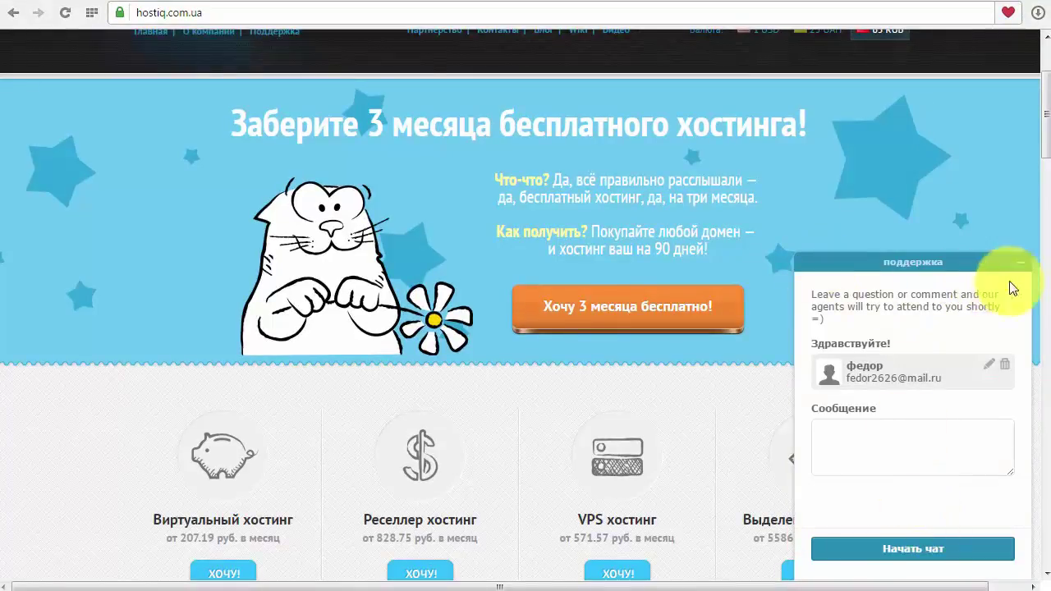
left_click(1020, 262)
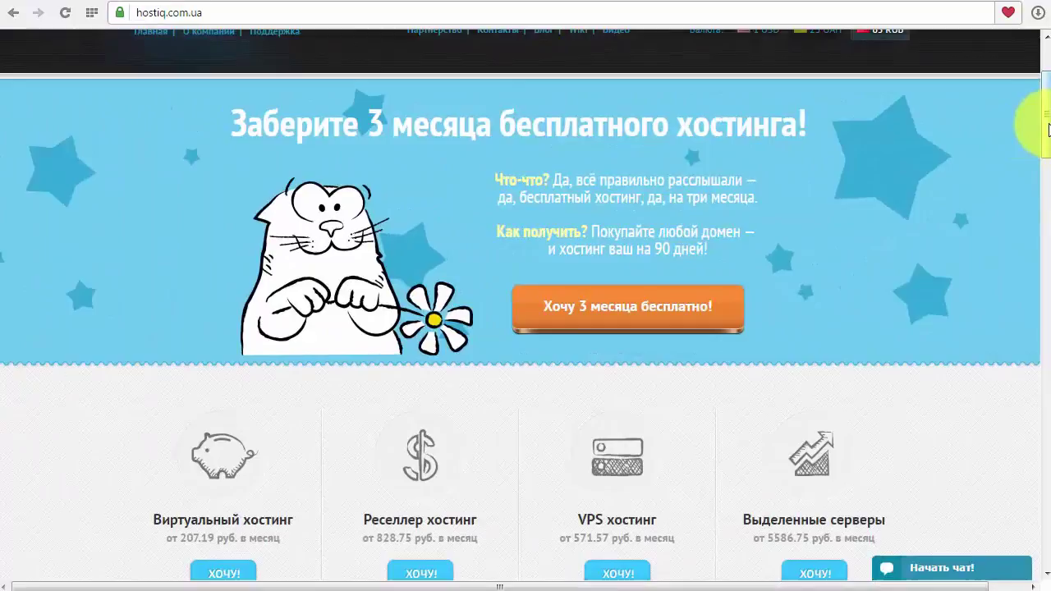
mouse_move(1046, 131)
left_mouse_down()
mouse_move(1046, 188)
mouse_move(1048, 129)
left_mouse_up()
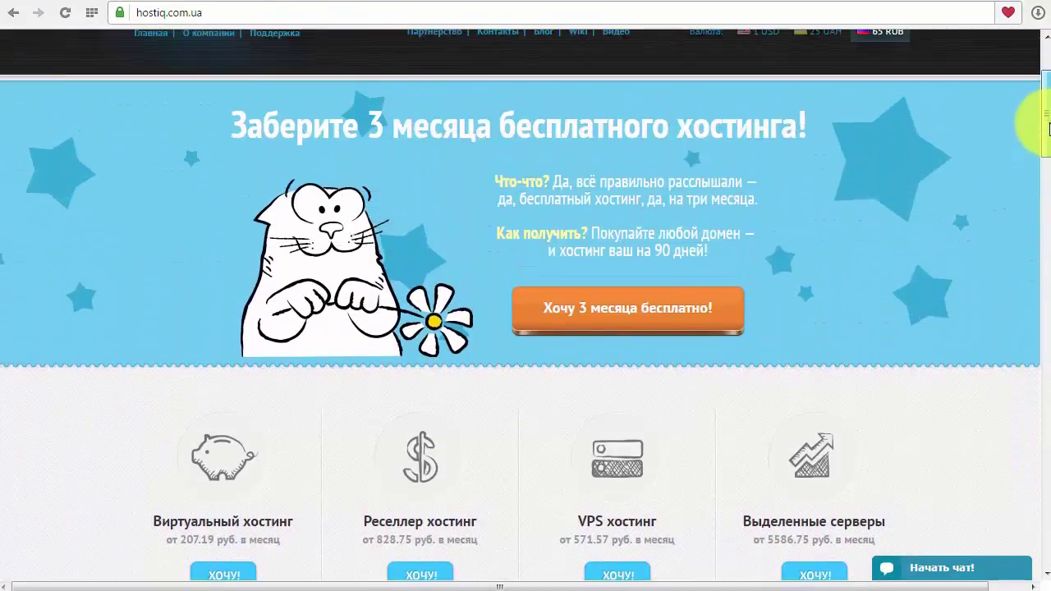